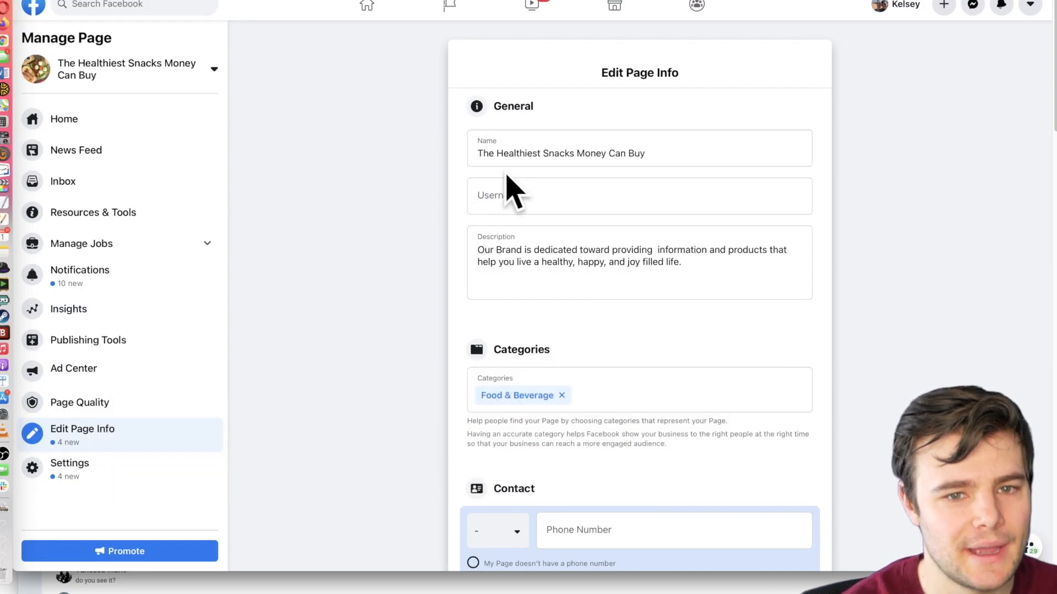
- Set the Facebook Page's username to healthiestsnacks
click(509, 190)
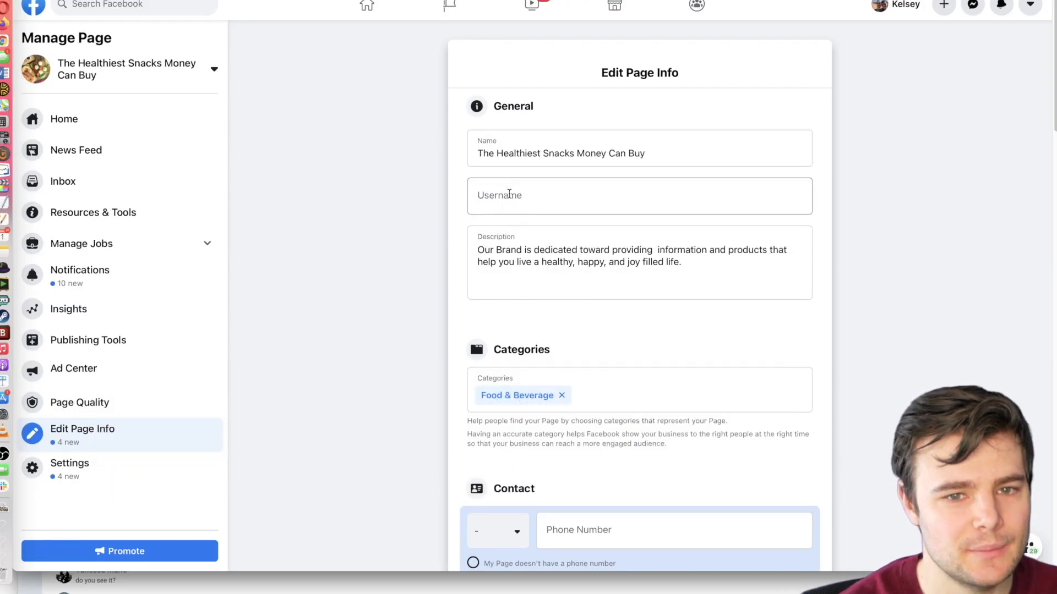
text(healthiest)
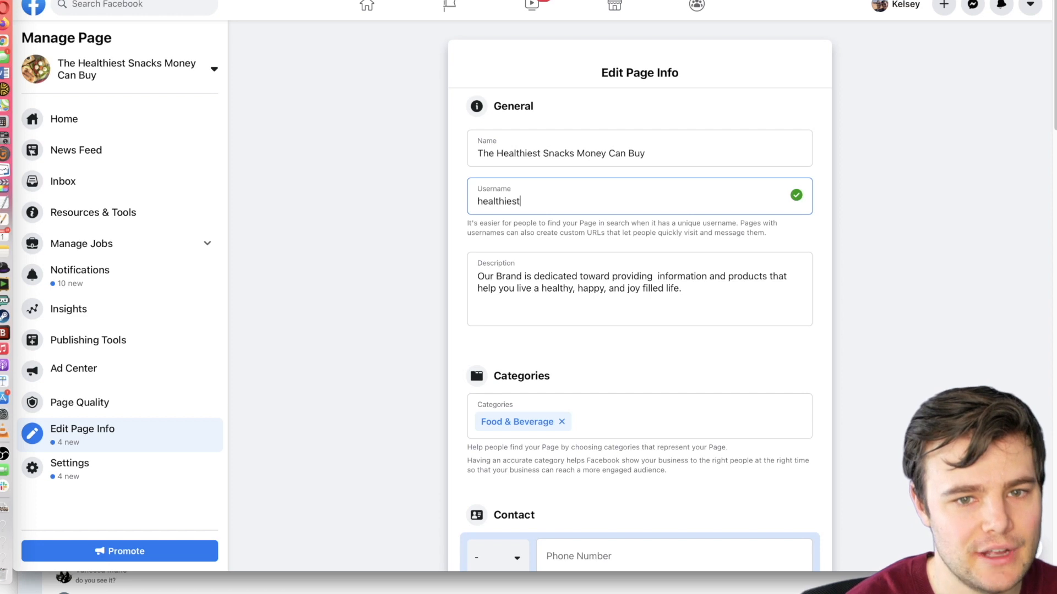
scroll(335, 337, down, 20)
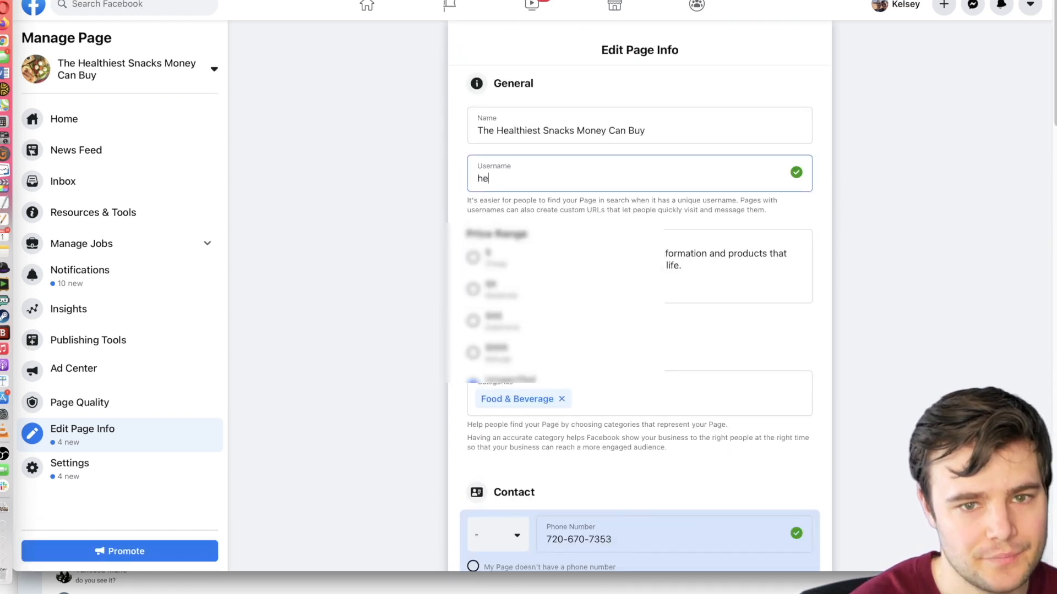
text(thiestsnacks)
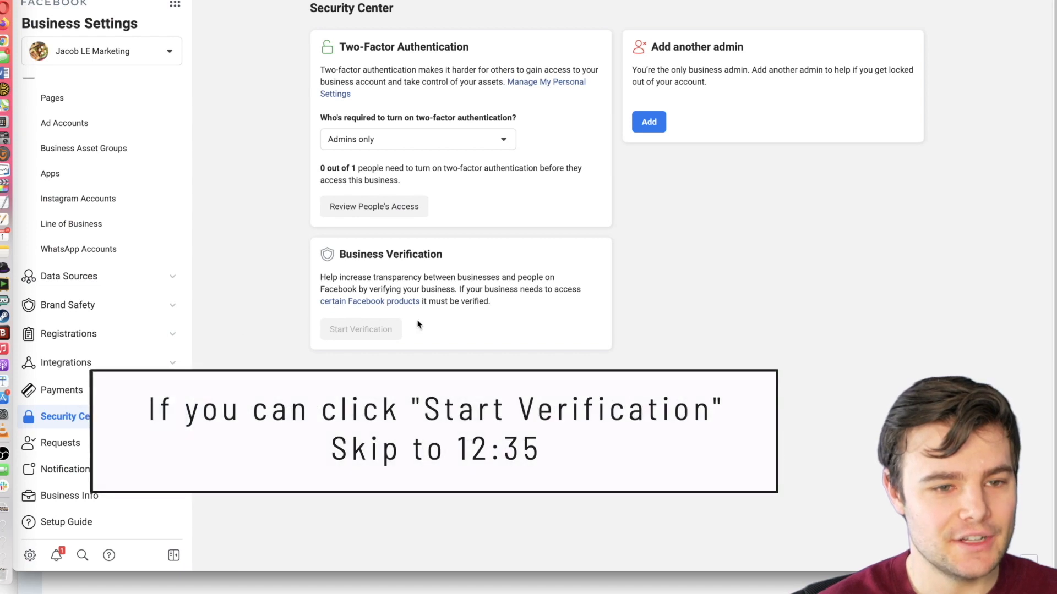
- In Facebook Business Settings, start creating a new app ID of the Manage Business Integrations type
click(50, 174)
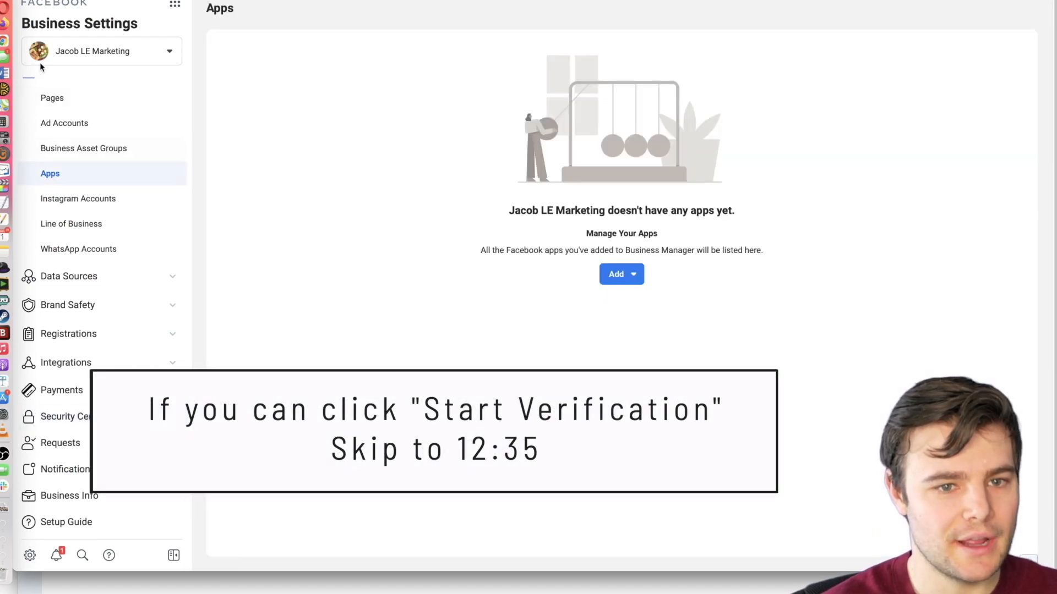
click(619, 275)
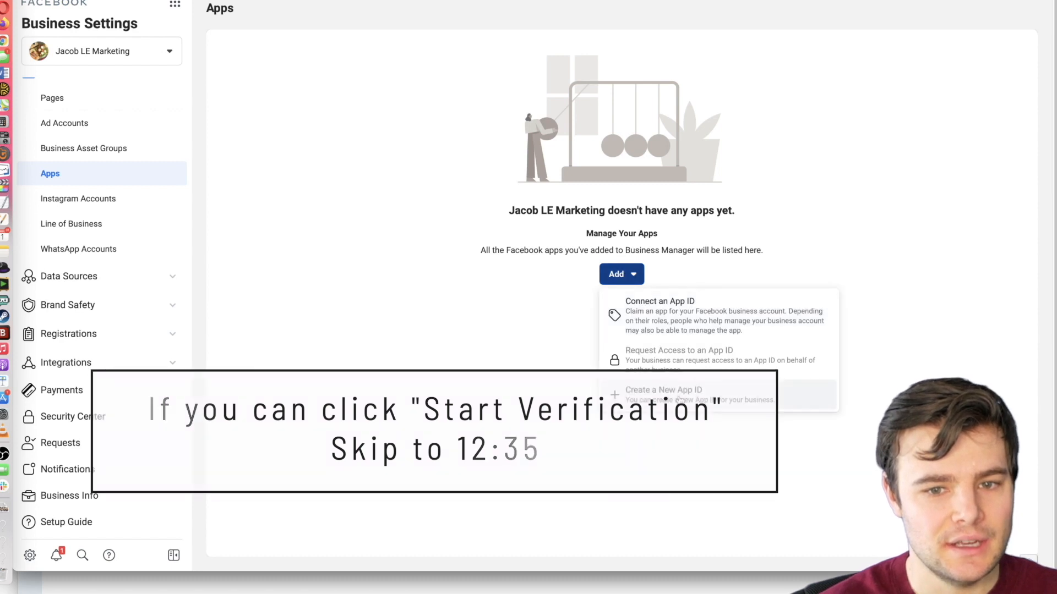
click(688, 391)
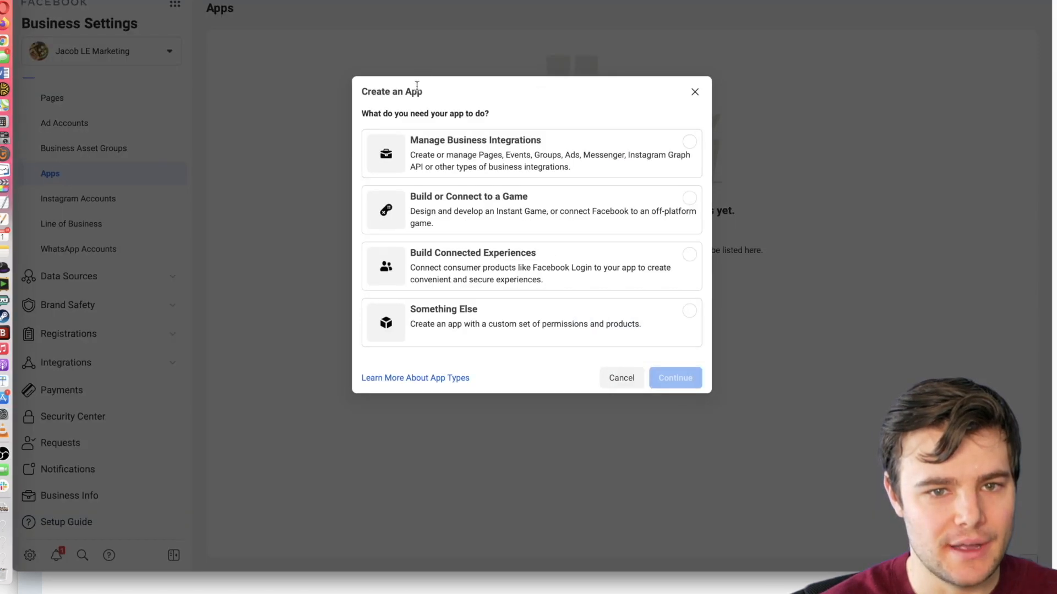
click(688, 143)
click(675, 378)
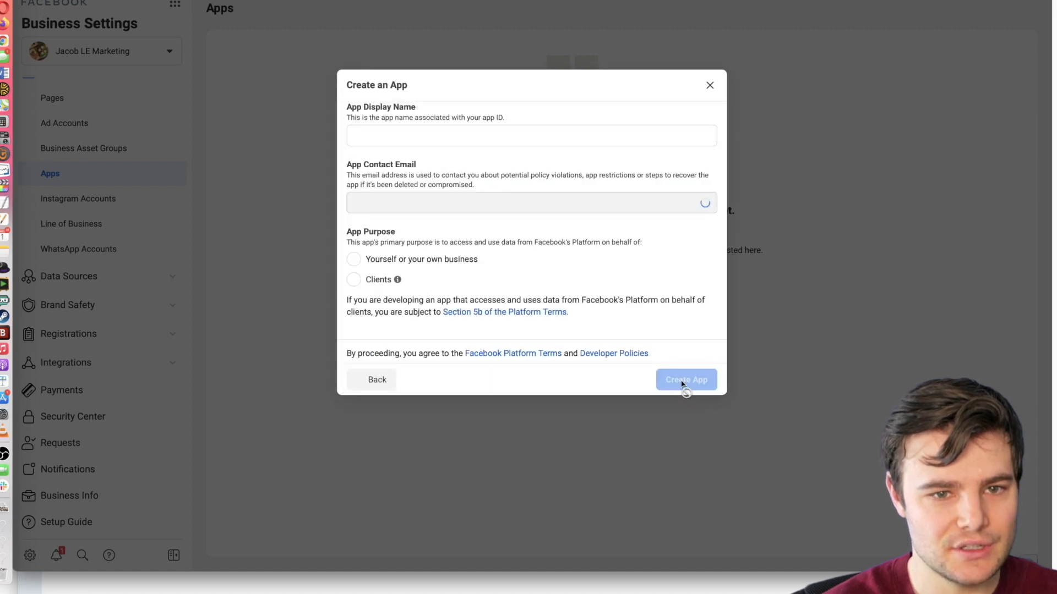
- Name the app Healthiest Food, set its purpose to Yourself or your own business, and create it
click(486, 143)
text(Healthiest Food)
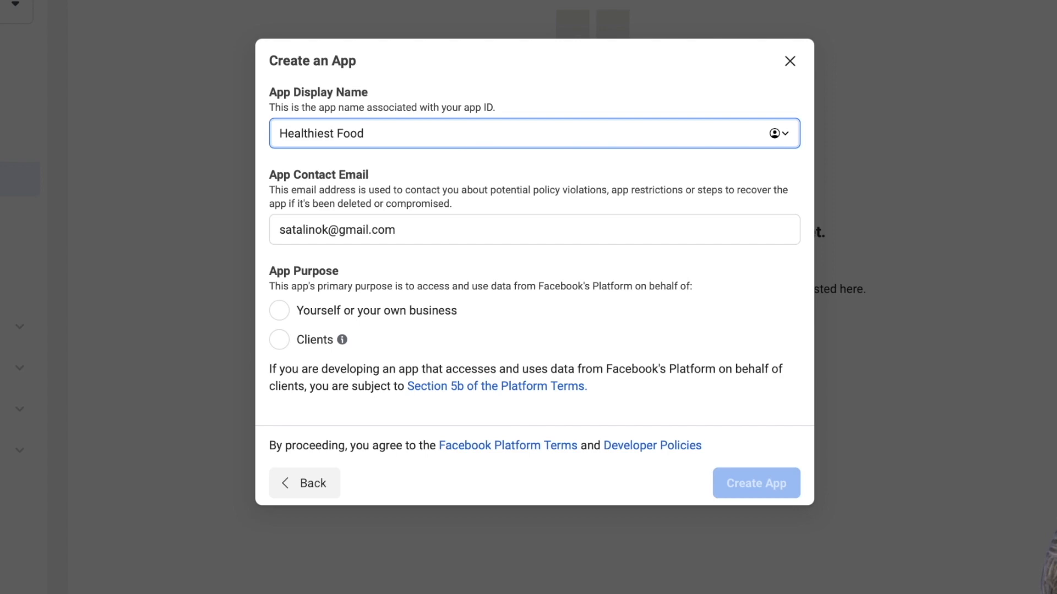
click(279, 310)
click(756, 484)
click(560, 334)
click(477, 333)
click(477, 416)
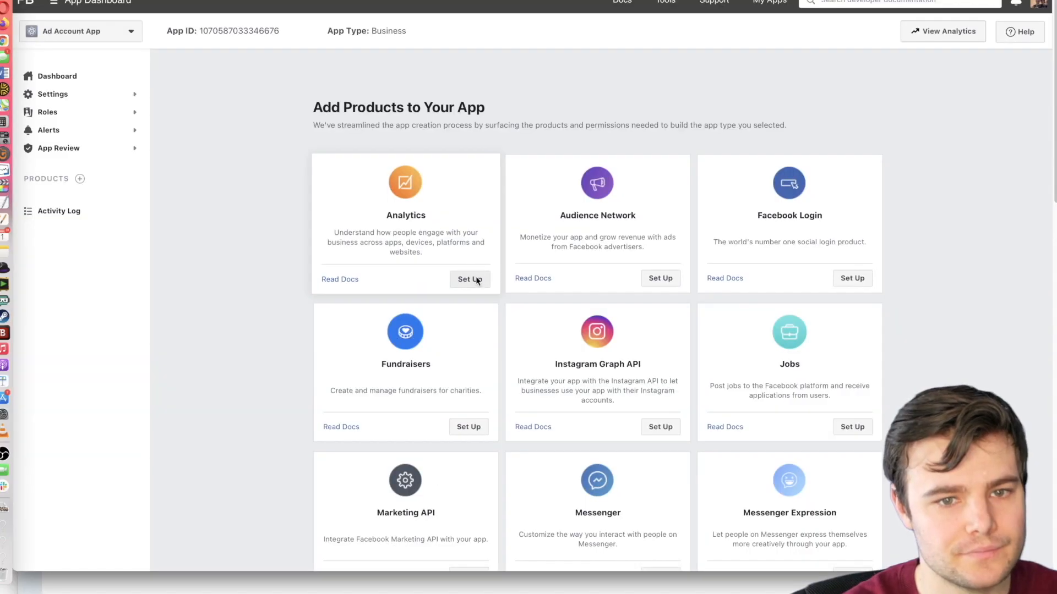
- Set up the Analytics product for the app and go through all its quickstart stages
click(476, 276)
click(458, 176)
click(447, 200)
click(844, 257)
scroll(842, 330, down, 5)
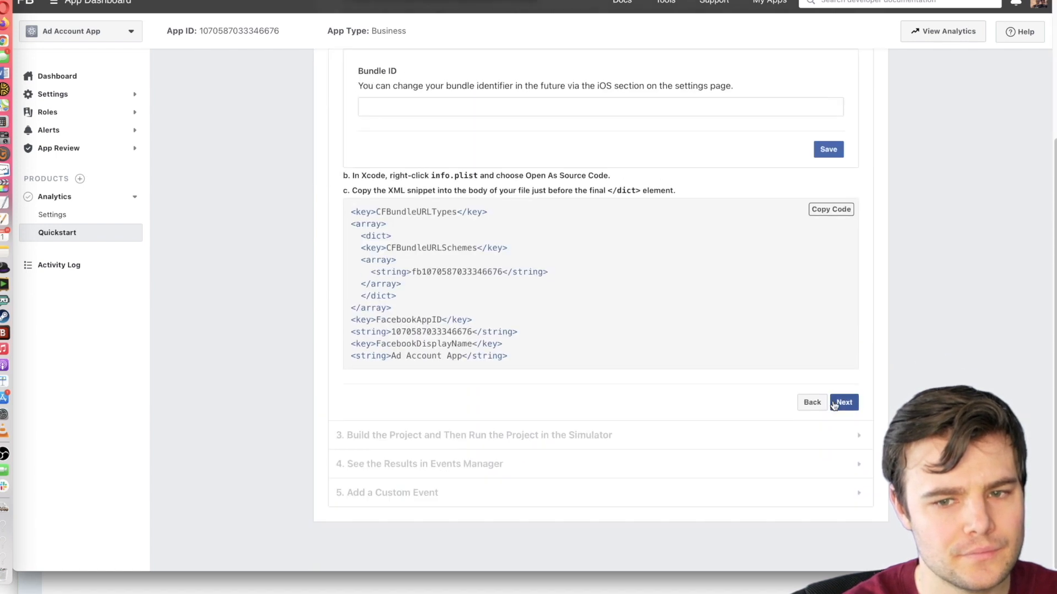
click(833, 405)
click(844, 269)
click(844, 342)
click(843, 398)
click(844, 341)
click(70, 82)
click(692, 415)
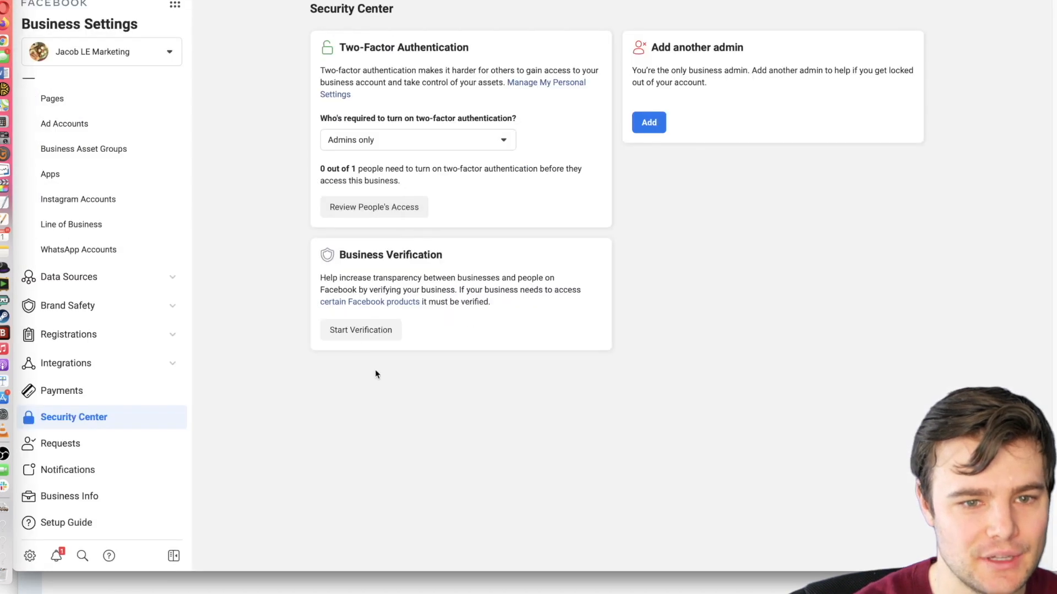
- Start business verification, select the matching business record and confirm the business details
click(357, 330)
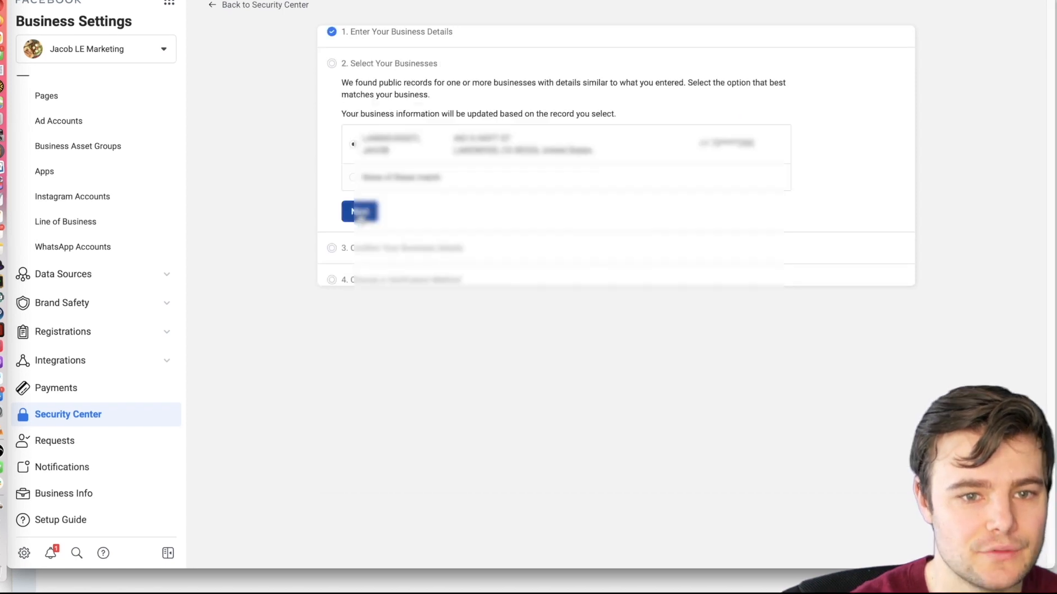
click(358, 208)
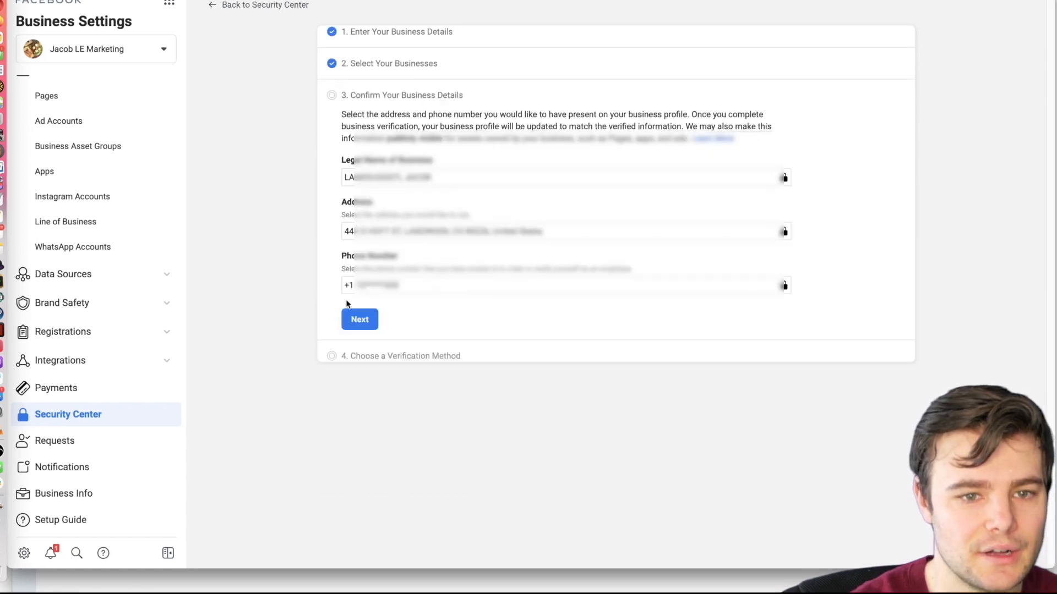
click(356, 323)
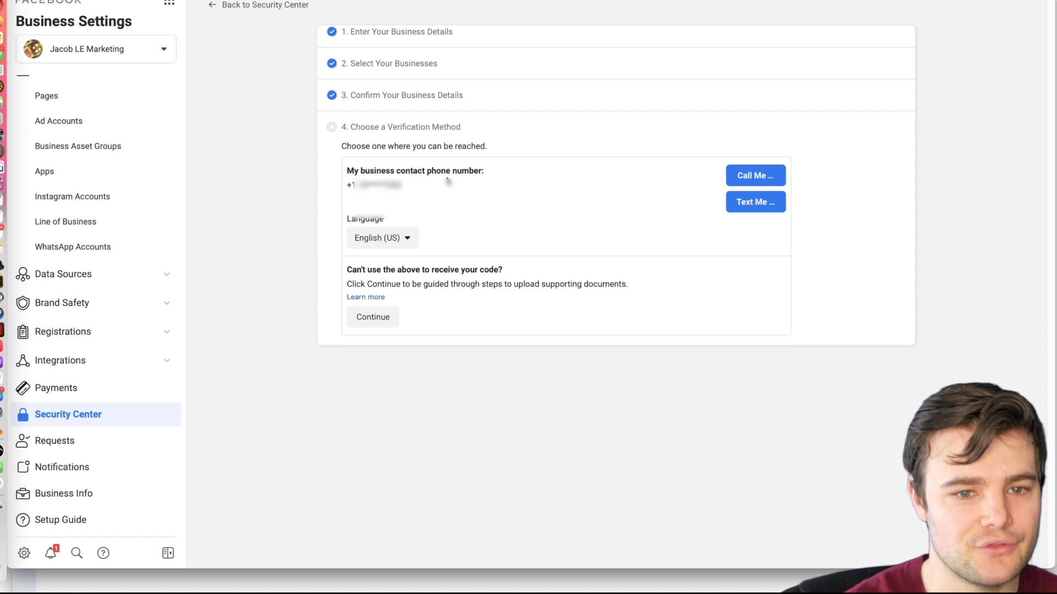
click(219, 15)
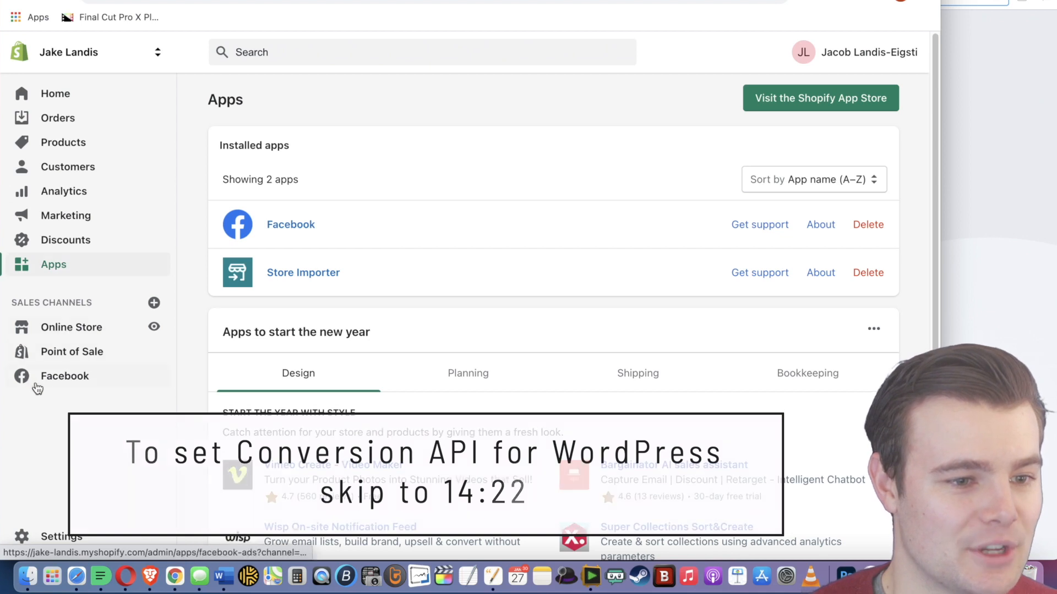
click(154, 302)
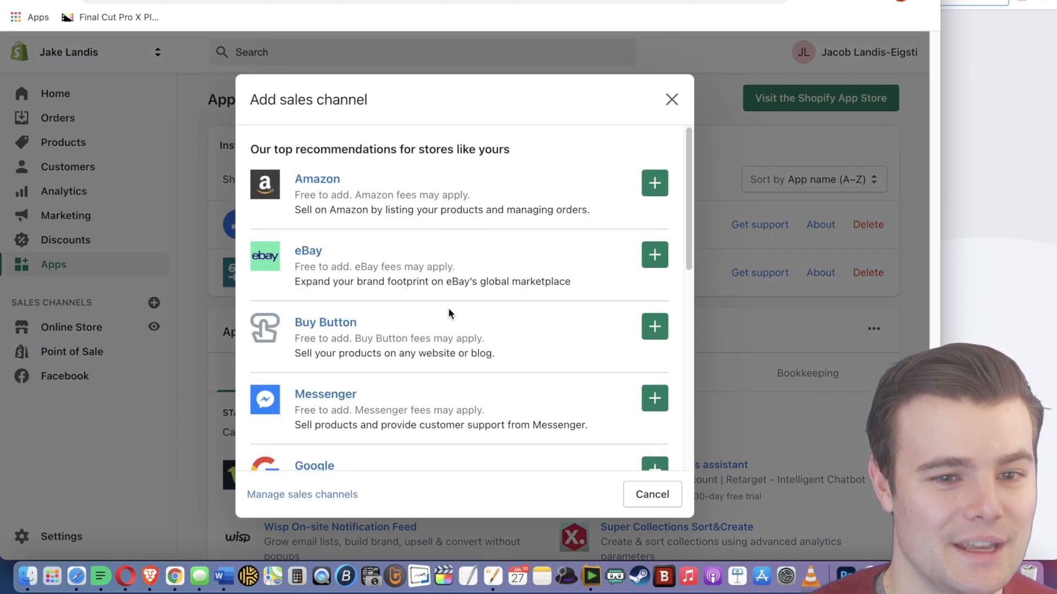
scroll(449, 314, down, 3)
click(672, 100)
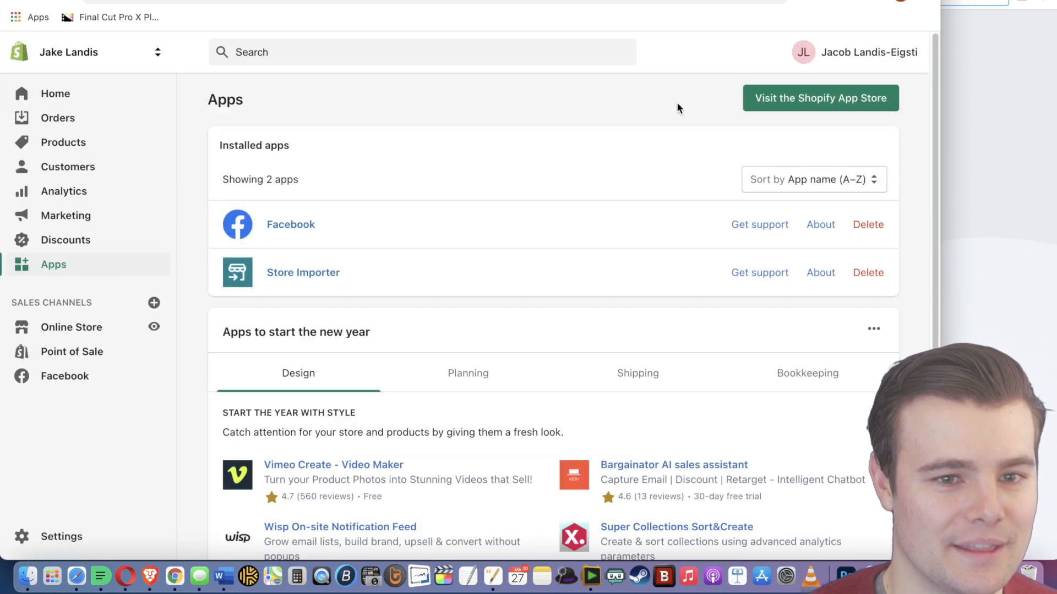
- Open the store's Facebook sales channel and continue the Facebook Marketing setup for free and paid ads
click(66, 379)
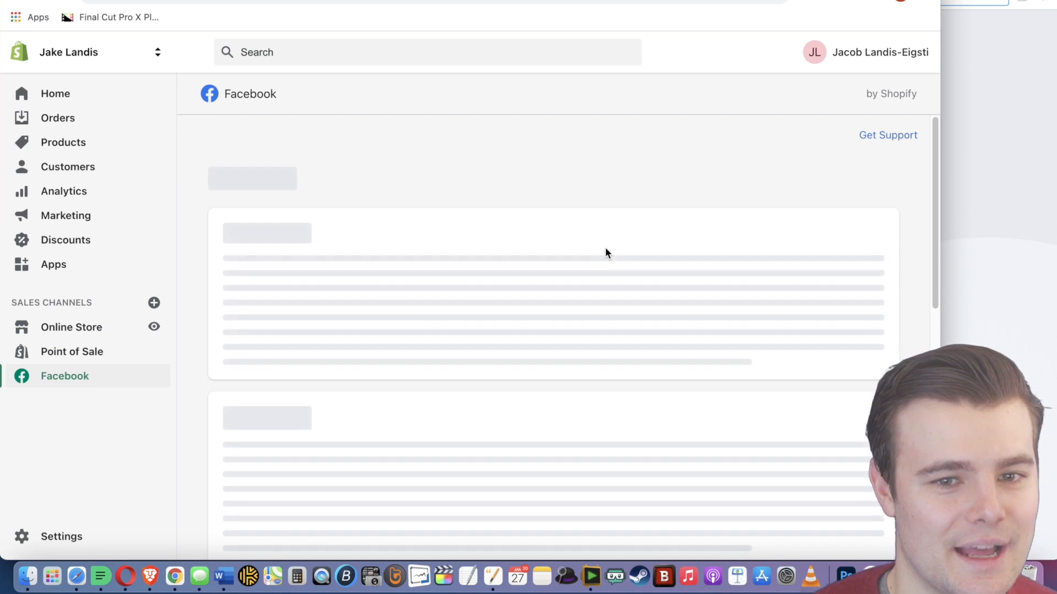
scroll(603, 255, down, 5)
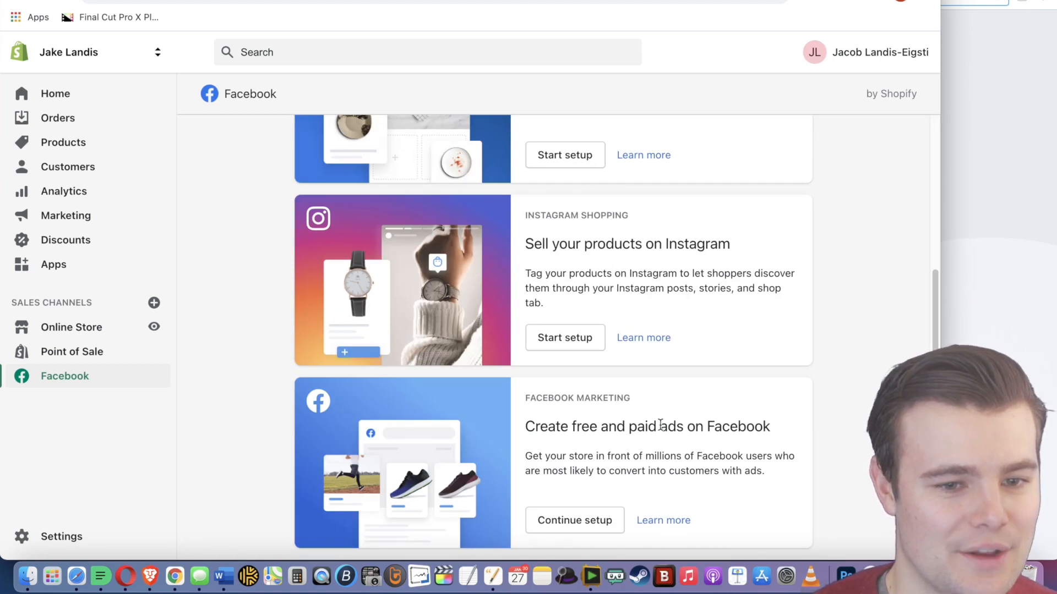
click(600, 522)
- Review the connected Facebook account, Business Manager, ad account and Facebook Page in the marketing setup
click(474, 250)
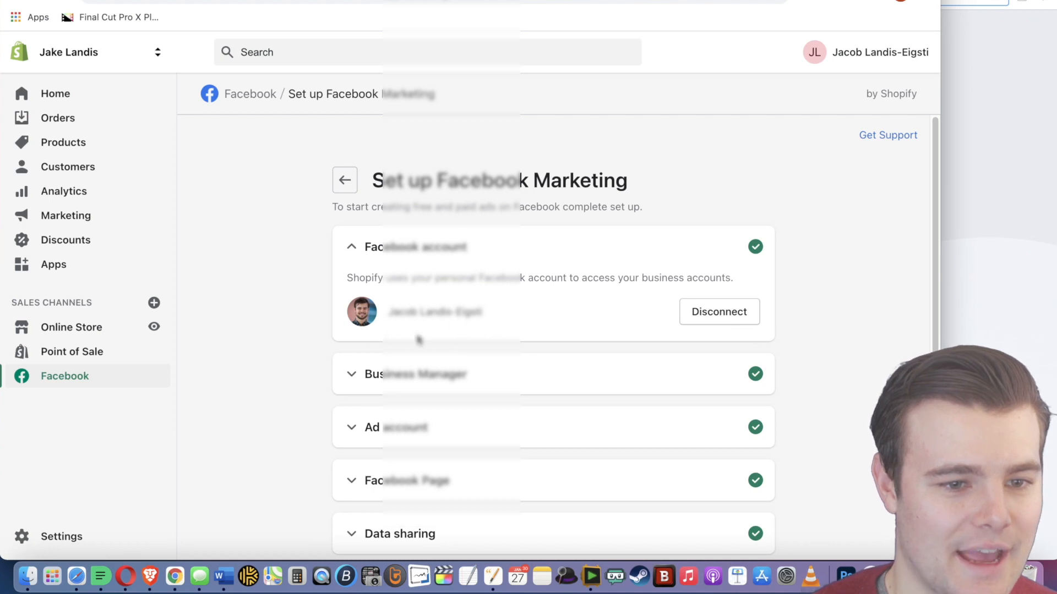
click(444, 372)
scroll(366, 396, down, 2)
click(416, 427)
scroll(281, 438, down, 5)
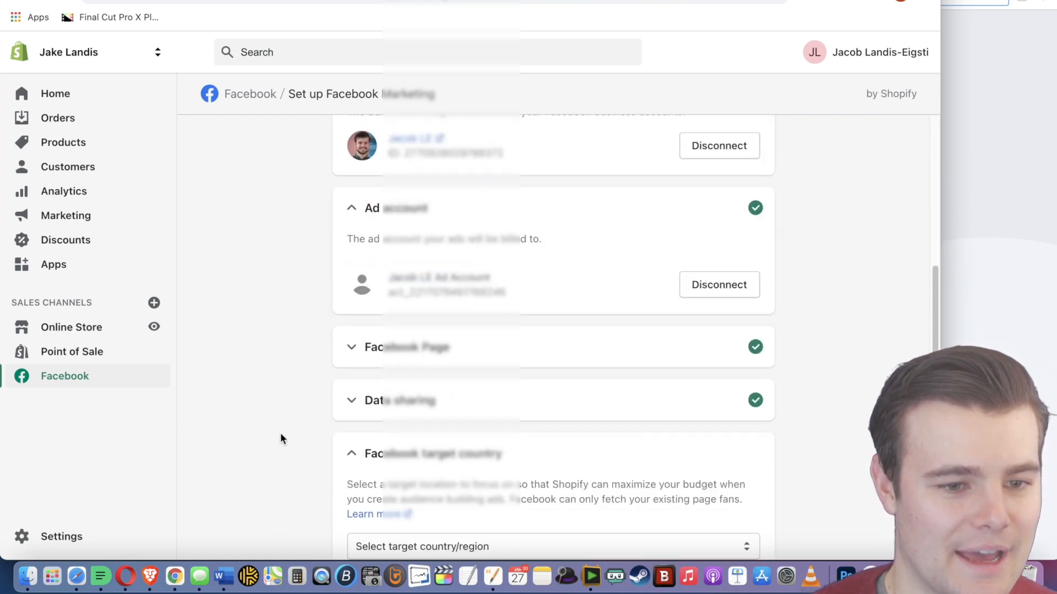
click(471, 357)
scroll(452, 380, down, 3)
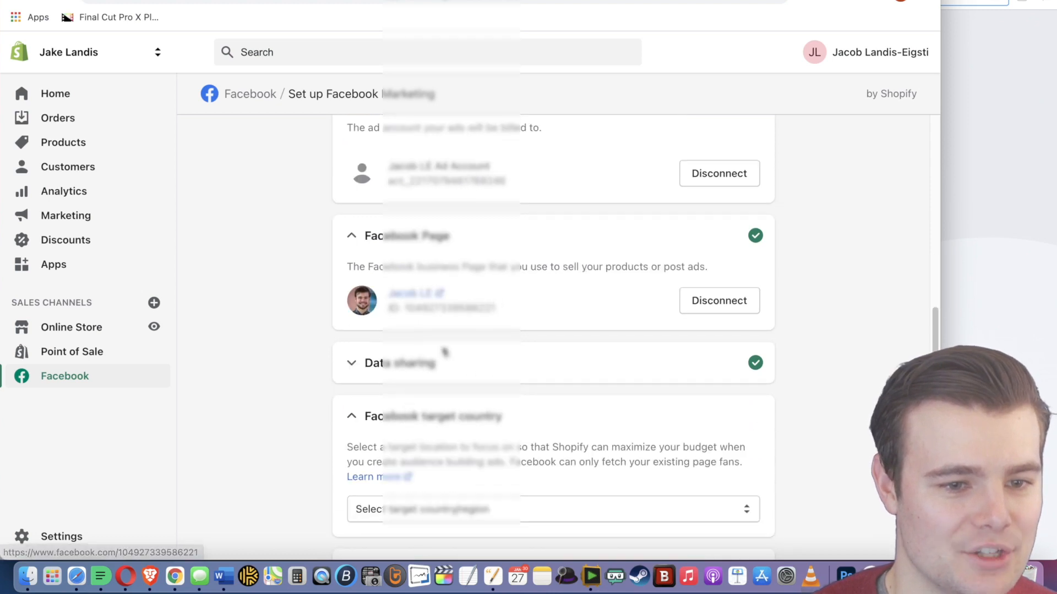
- Examine the data sharing section, including the customer data sharing level and the tracking pixel
click(428, 377)
scroll(281, 366, down, 6)
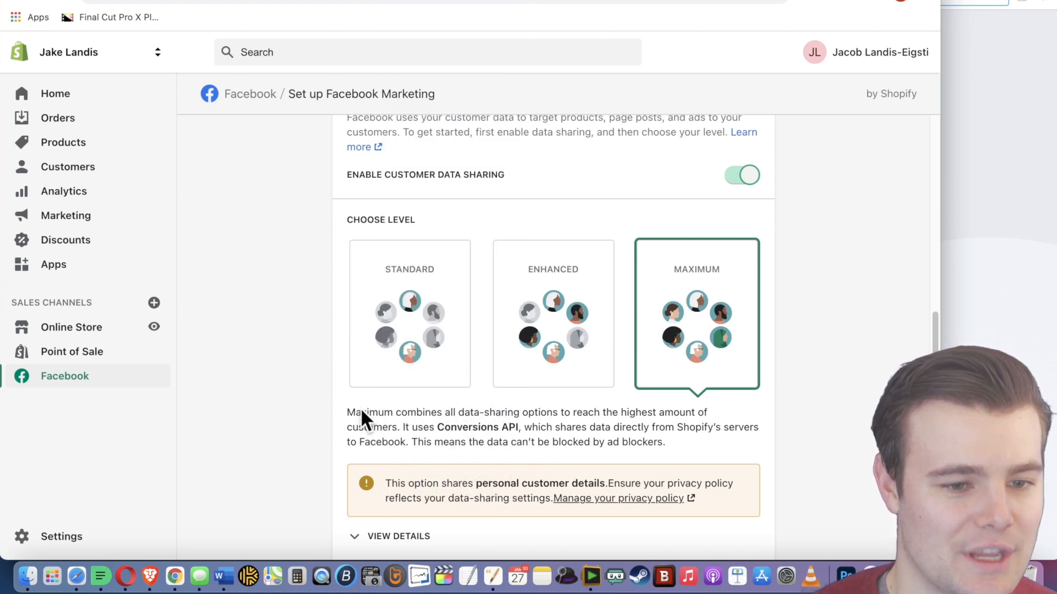
scroll(358, 413, down, 5)
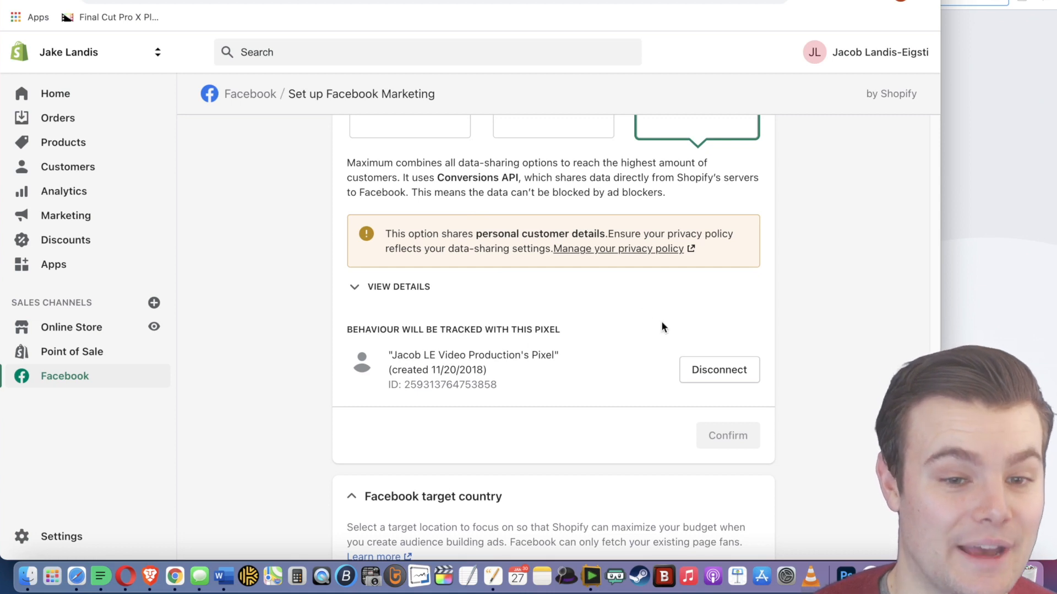
- Set the Facebook target country to United States, finish the marketing setup and proceed to view the products
scroll(359, 336, down, 3)
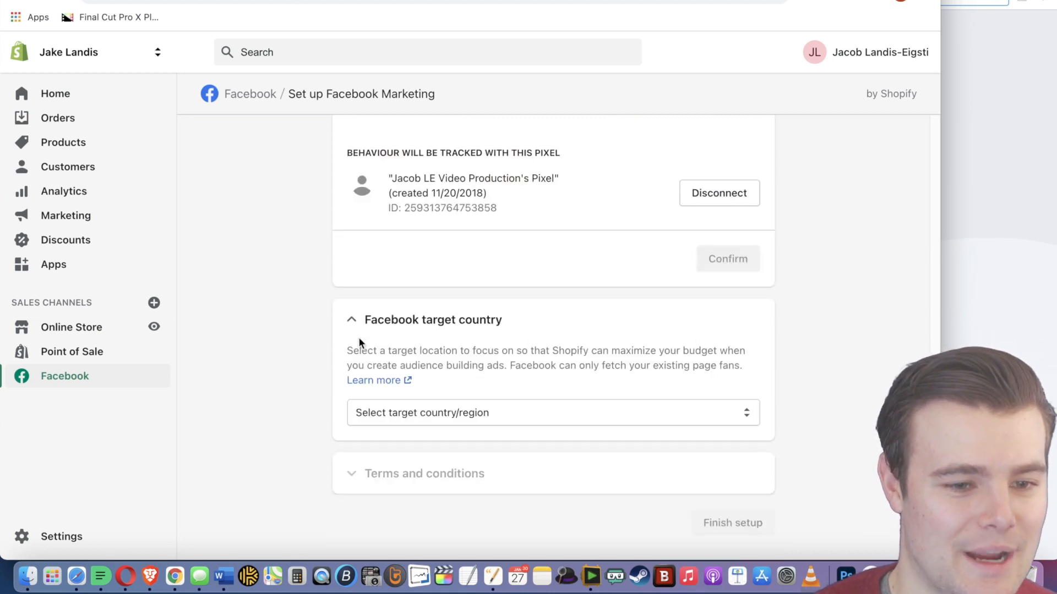
click(442, 418)
scroll(441, 448, down, 20)
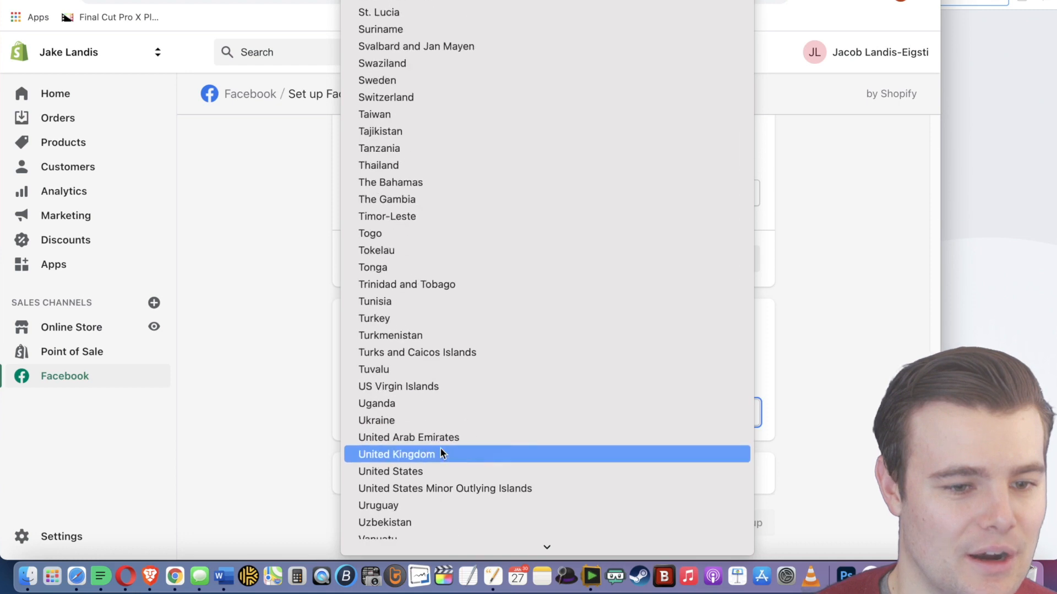
scroll(401, 494, down, 2)
click(396, 423)
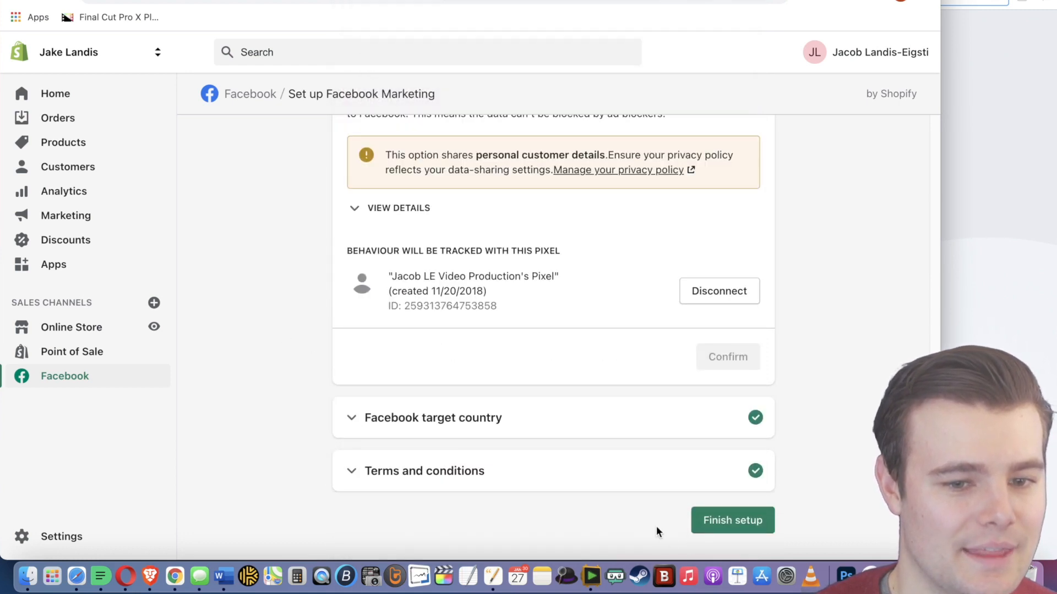
click(721, 532)
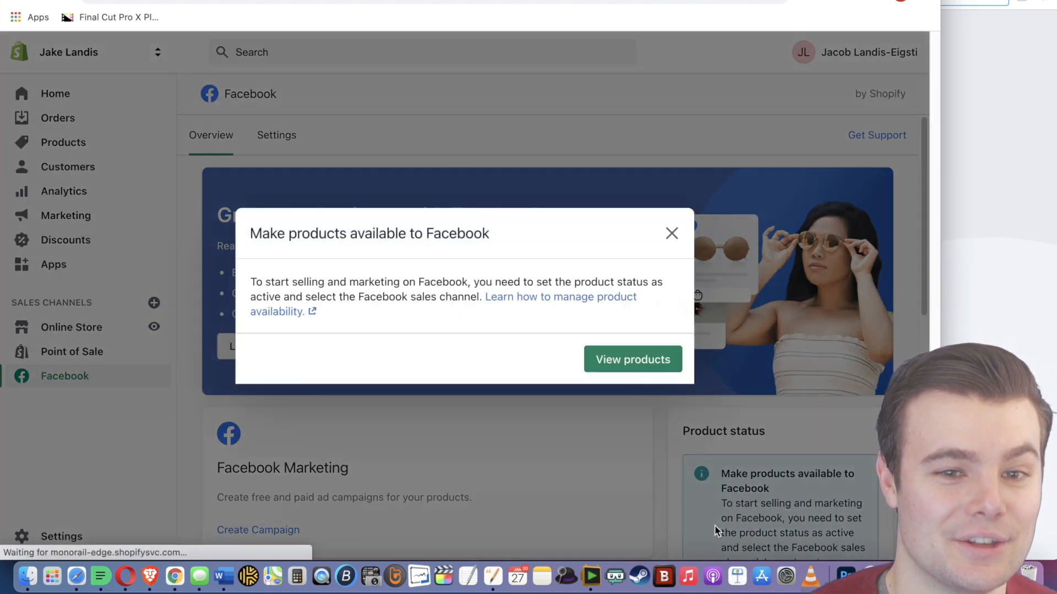
click(657, 353)
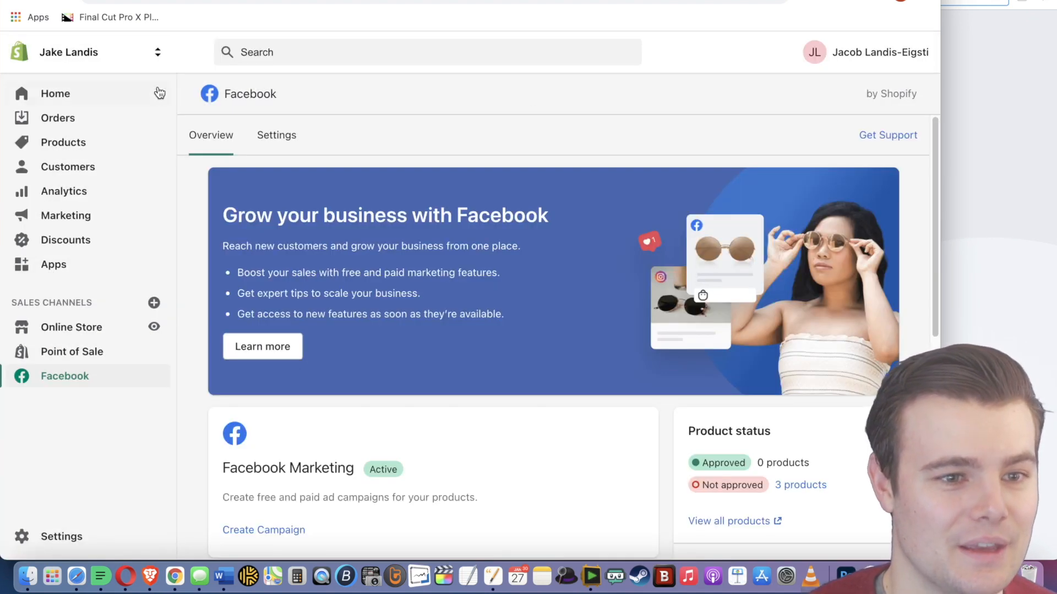
- Open the Facebook channel's data sharing settings and check the sharing level and the connected pixel
click(263, 137)
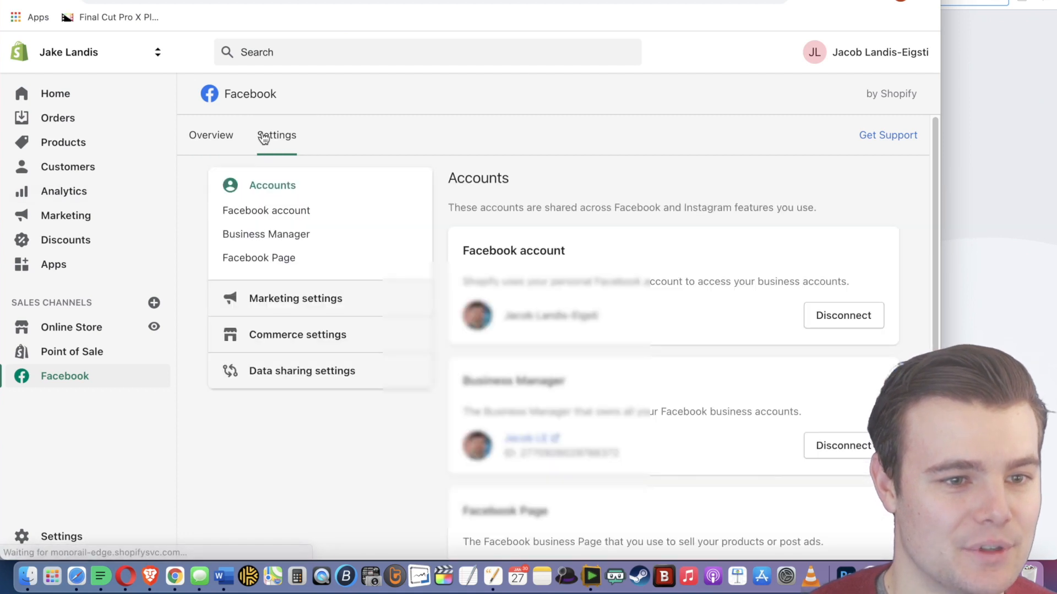
click(304, 368)
scroll(609, 322, down, 10)
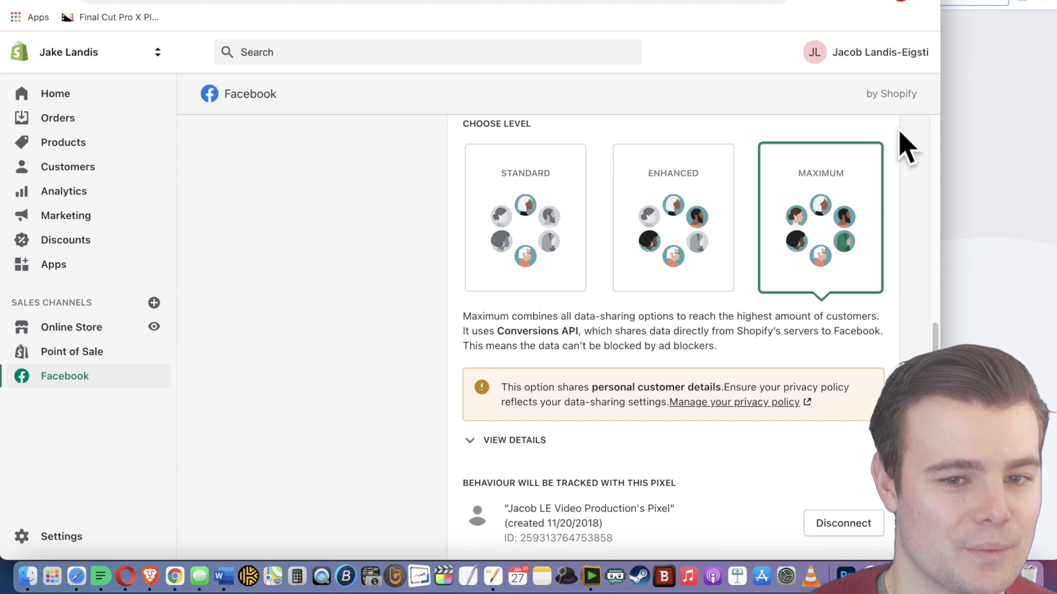
scroll(386, 325, down, 2)
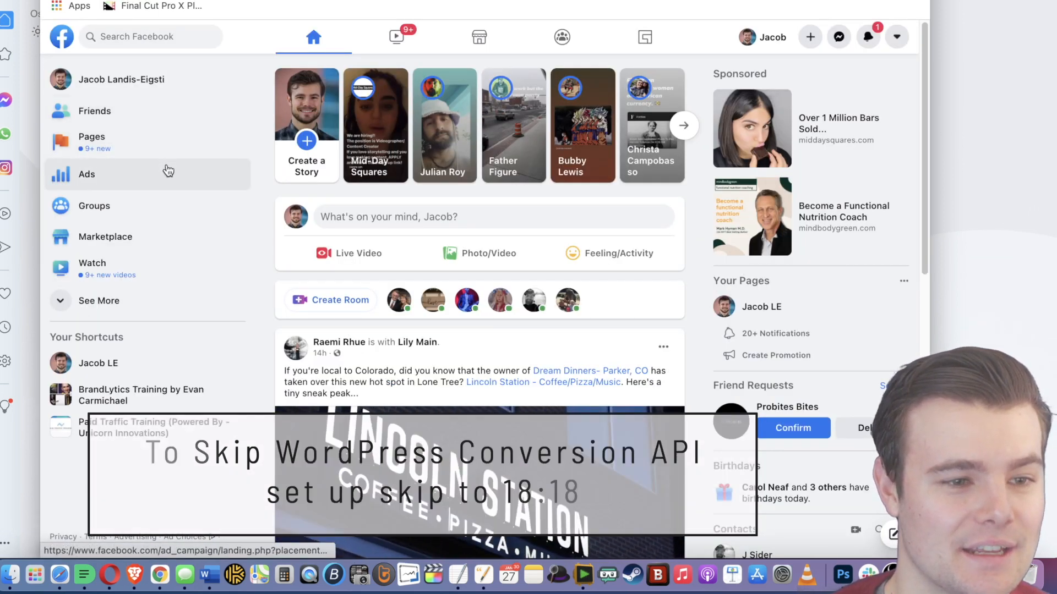
- Go to Ads Manager from the Facebook home page and open Events Manager from the business tools
click(167, 173)
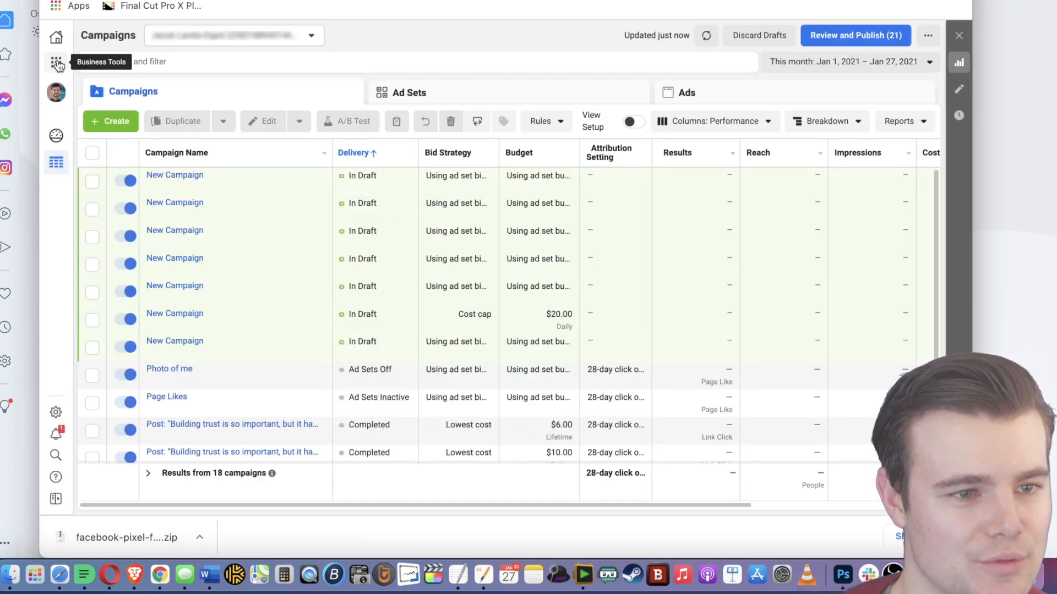
click(57, 63)
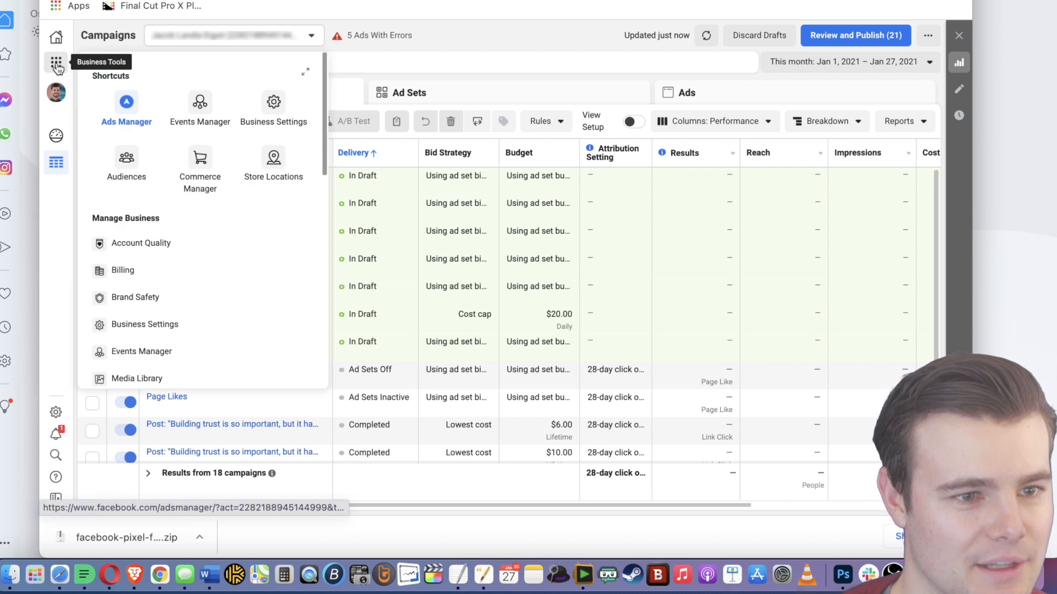
click(199, 113)
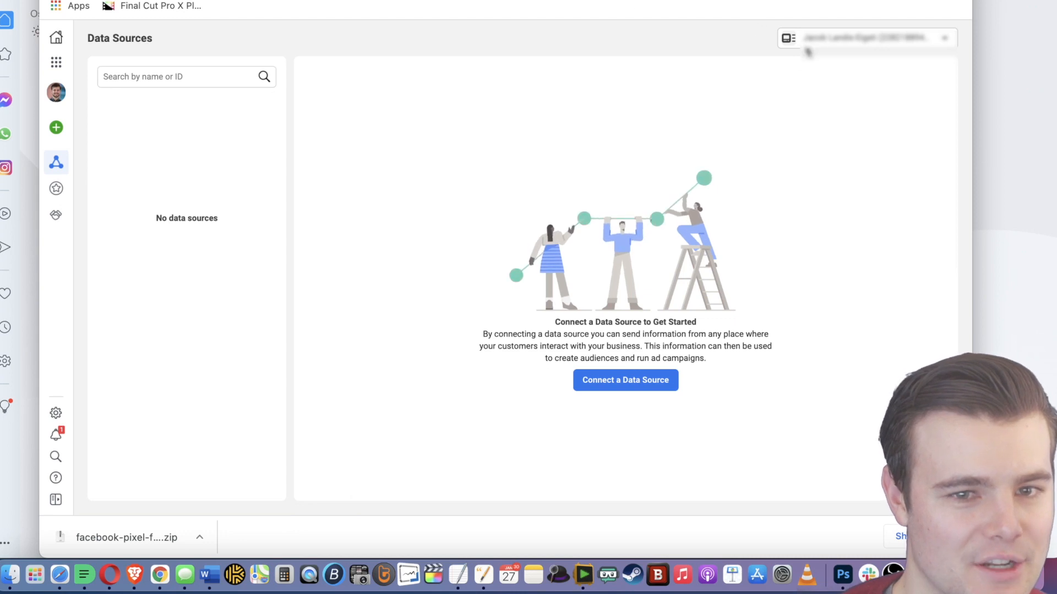
- Expand the ad account list in Data Sources and switch to the business that owns the website's pixel
click(824, 39)
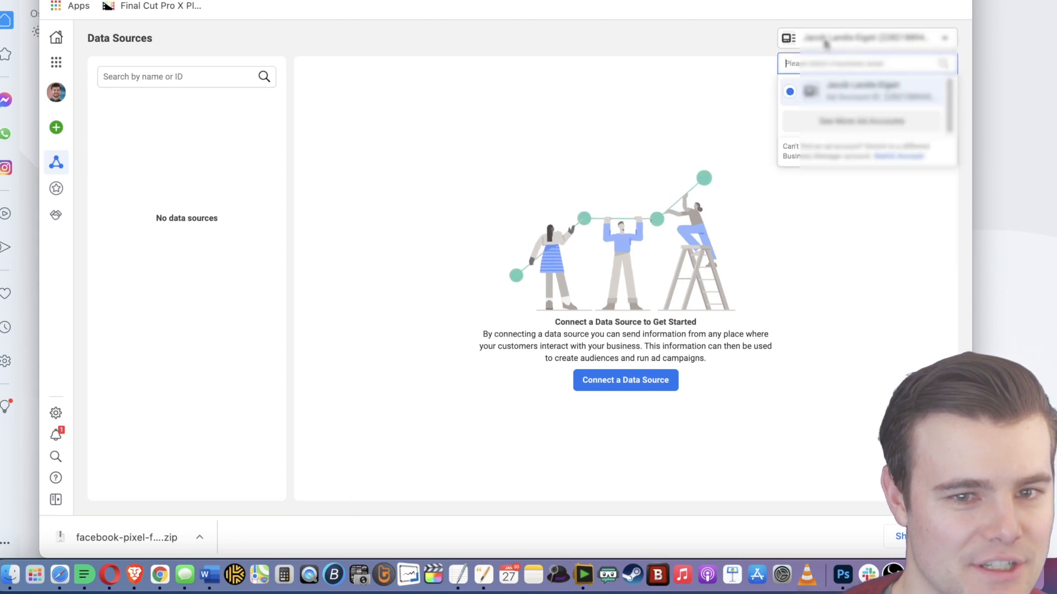
click(840, 121)
scroll(840, 170, down, 5)
scroll(840, 179, down, 4)
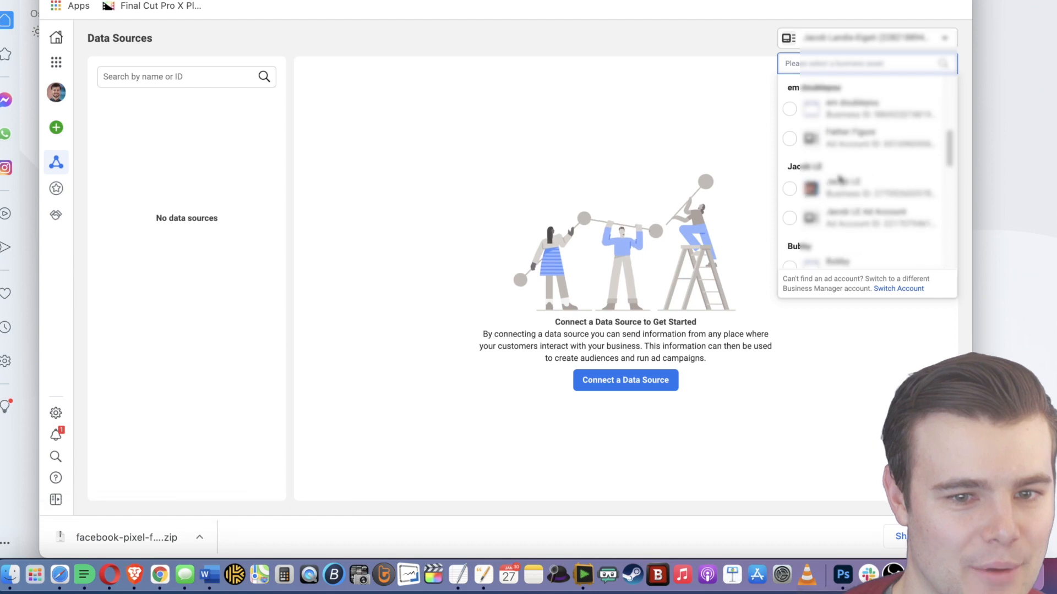
click(858, 188)
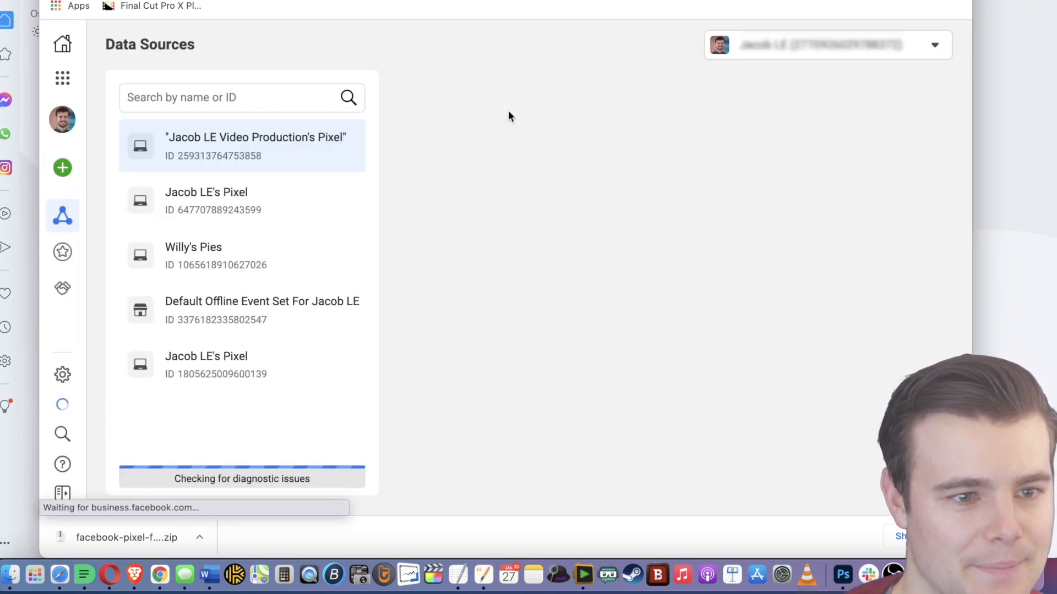
- Select the second listed pixel, copy its pixel ID and replace the contents of the open text document with it
click(231, 193)
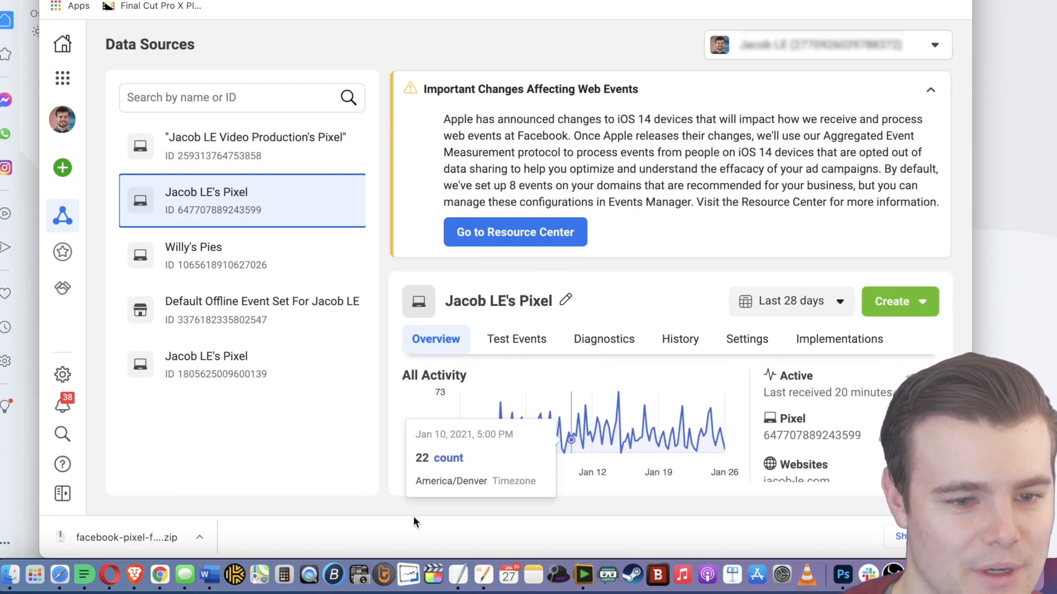
click(789, 438)
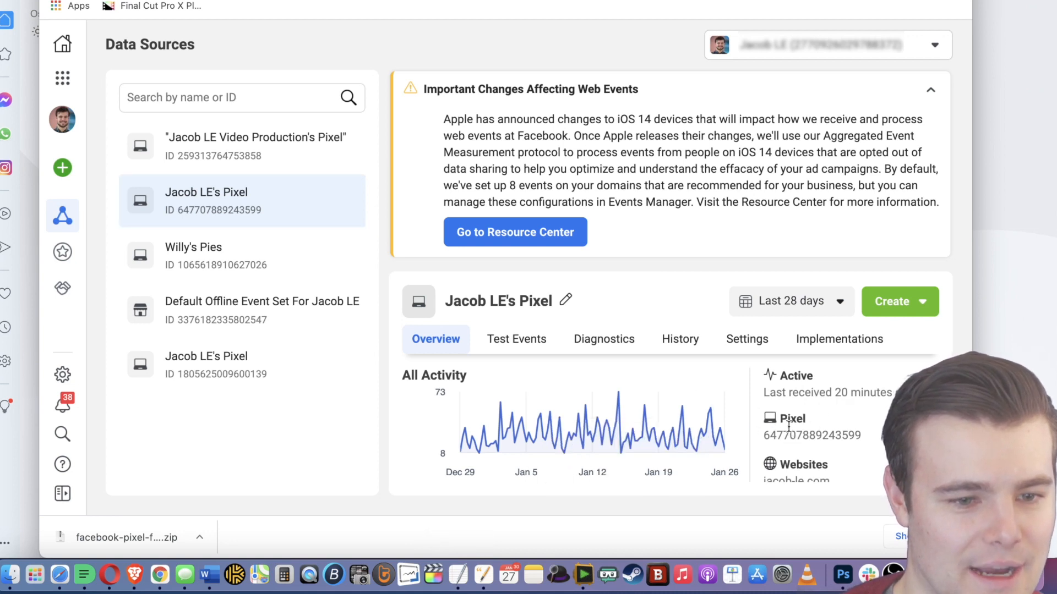
click(457, 575)
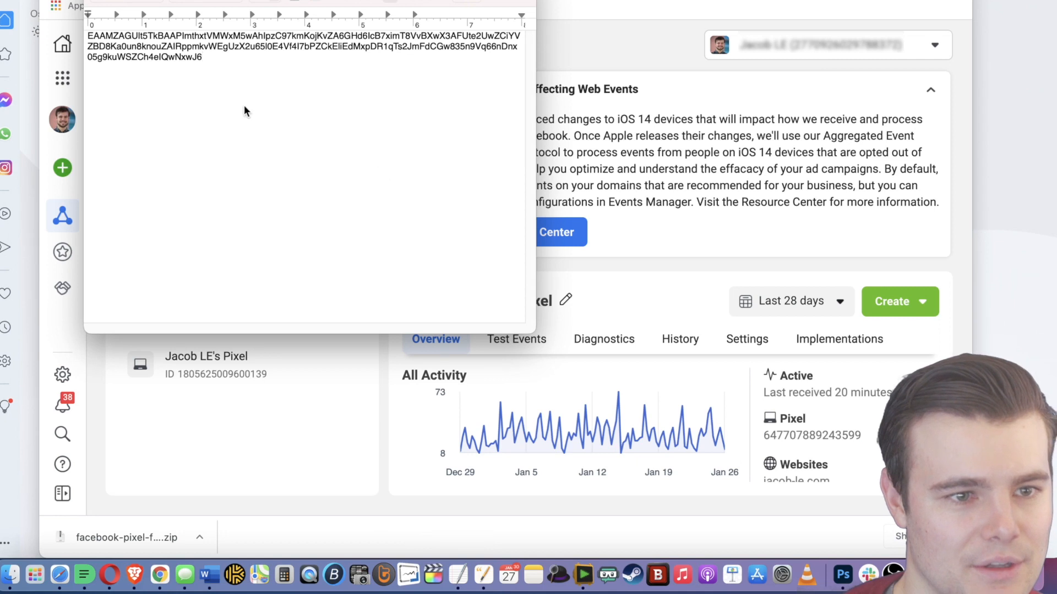
key(super+a)
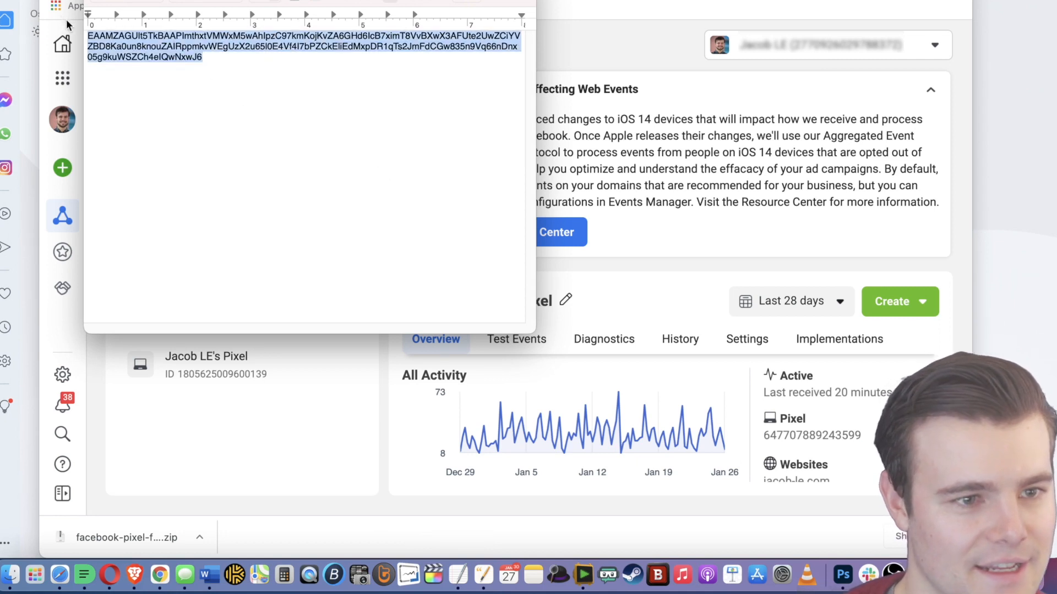
key(super+v)
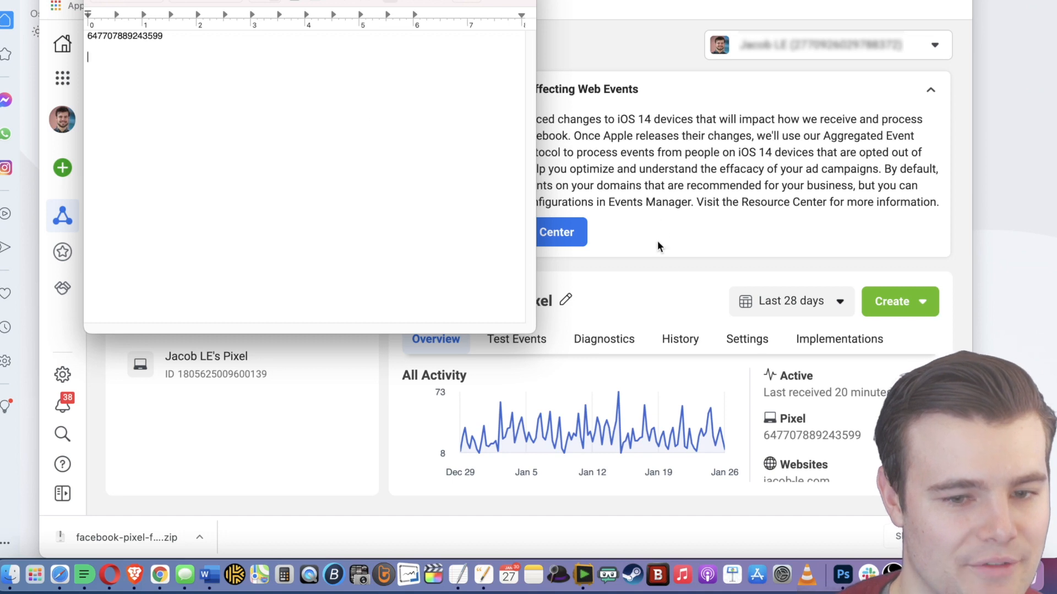
- Open the pixel's settings and start a partner integration with WordPress in the Conversions API section
click(737, 341)
scroll(650, 426, down, 6)
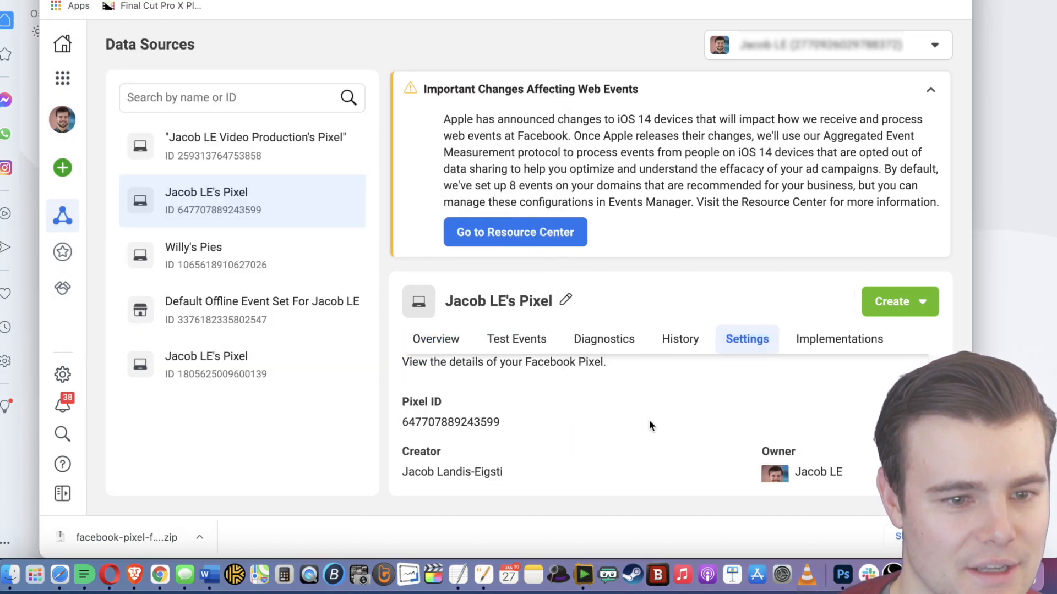
scroll(650, 424, down, 5)
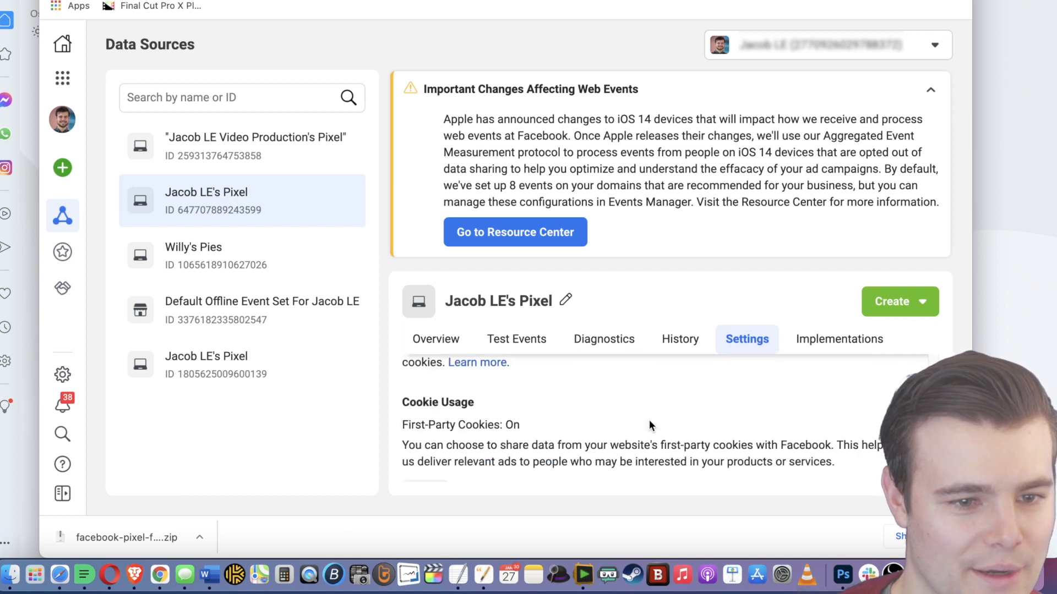
scroll(649, 424, down, 6)
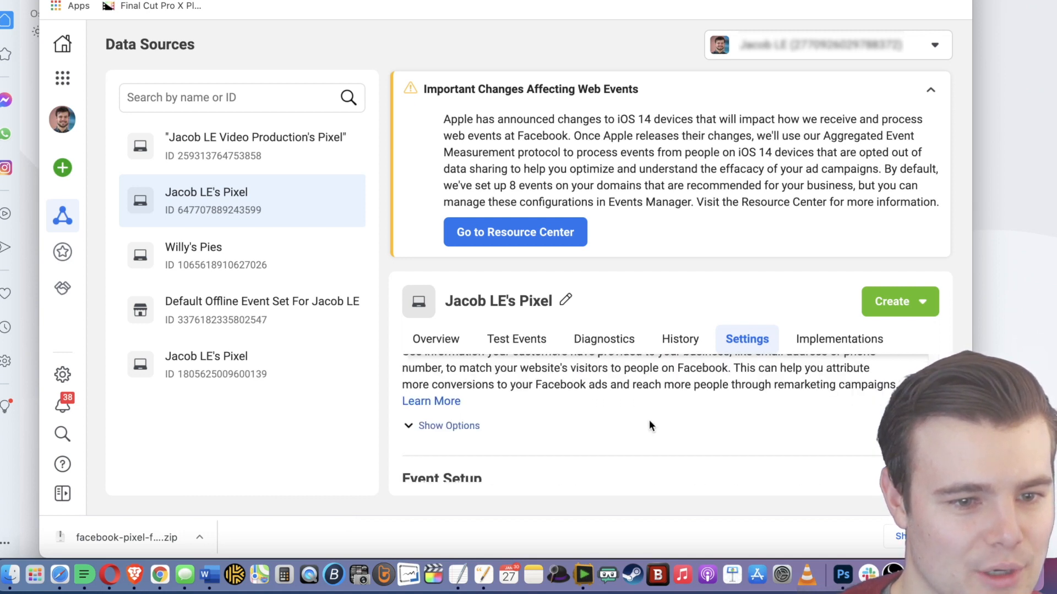
scroll(649, 425, down, 5)
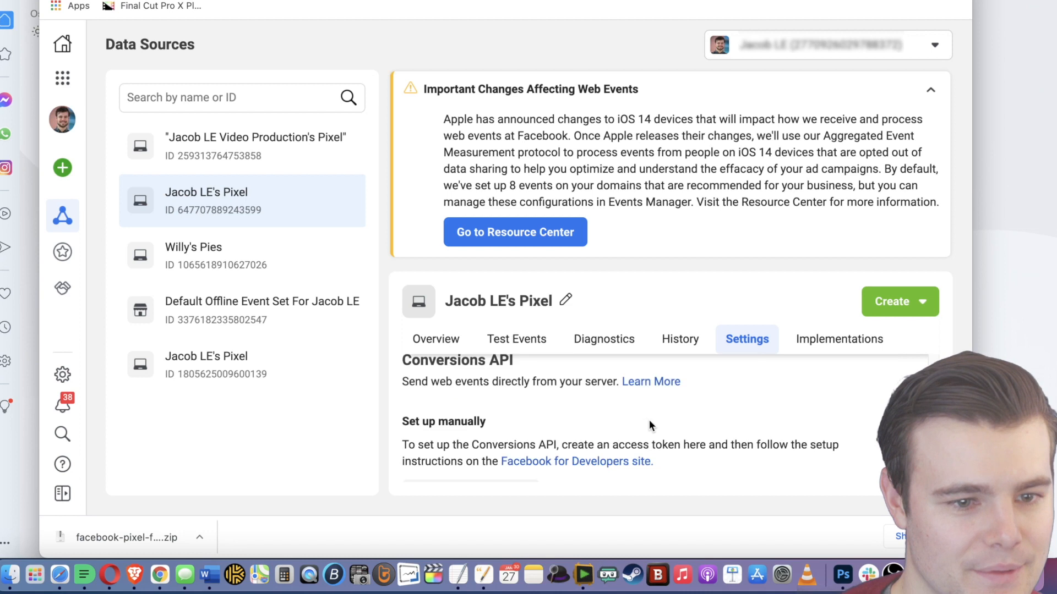
scroll(595, 387, down, 1)
scroll(594, 387, down, 4)
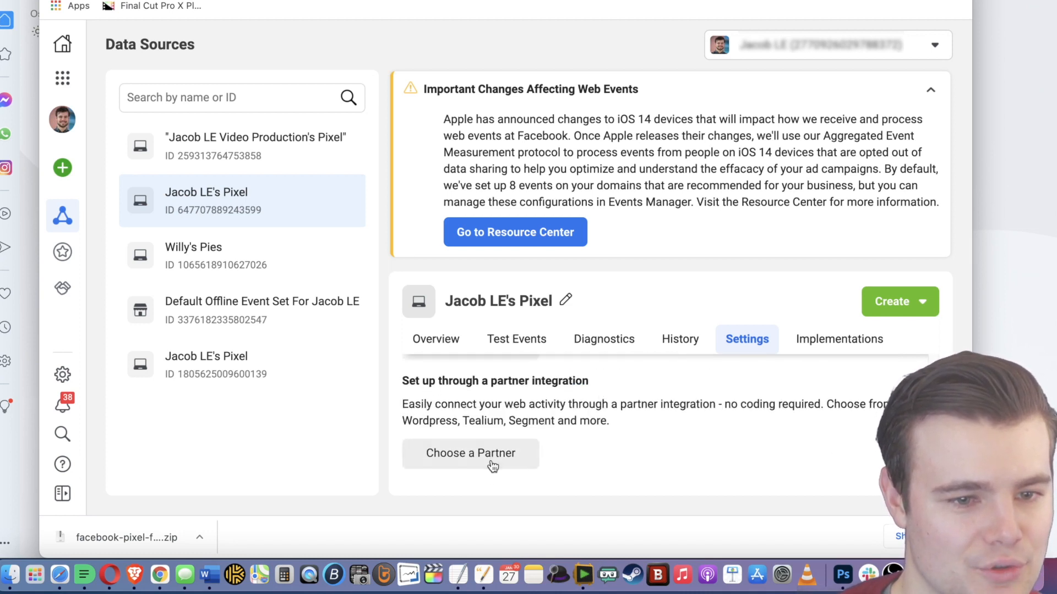
click(494, 456)
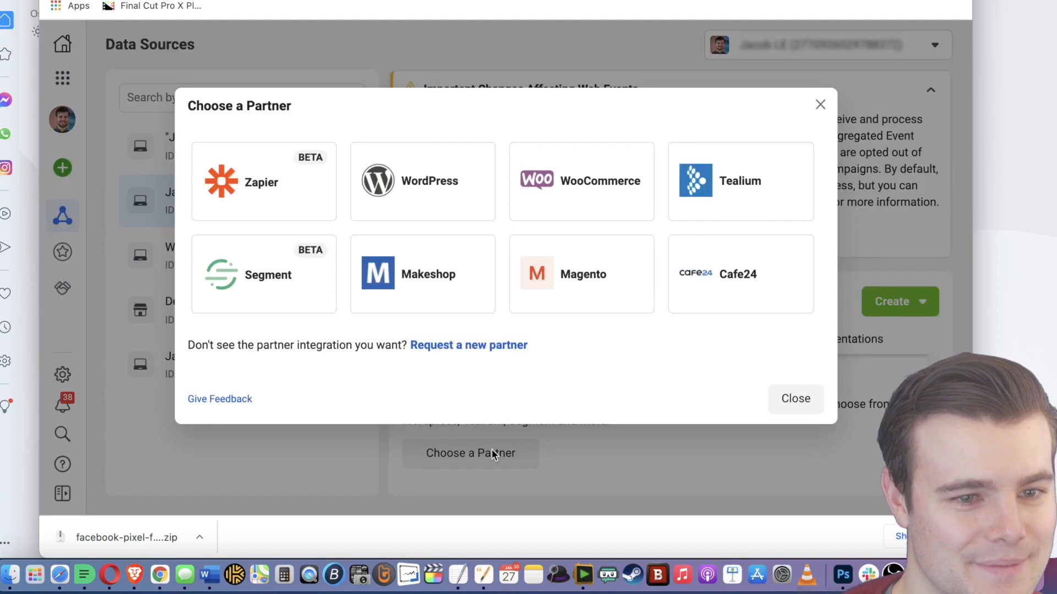
click(440, 178)
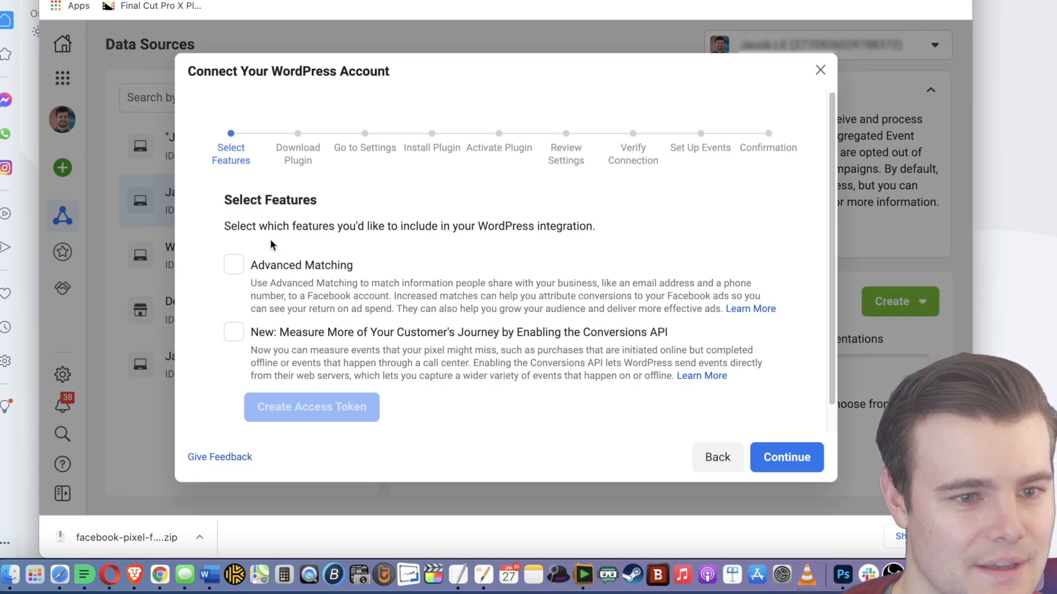
- Enable Advanced Matching and the Conversions API for the WordPress integration, and create an access token
click(230, 267)
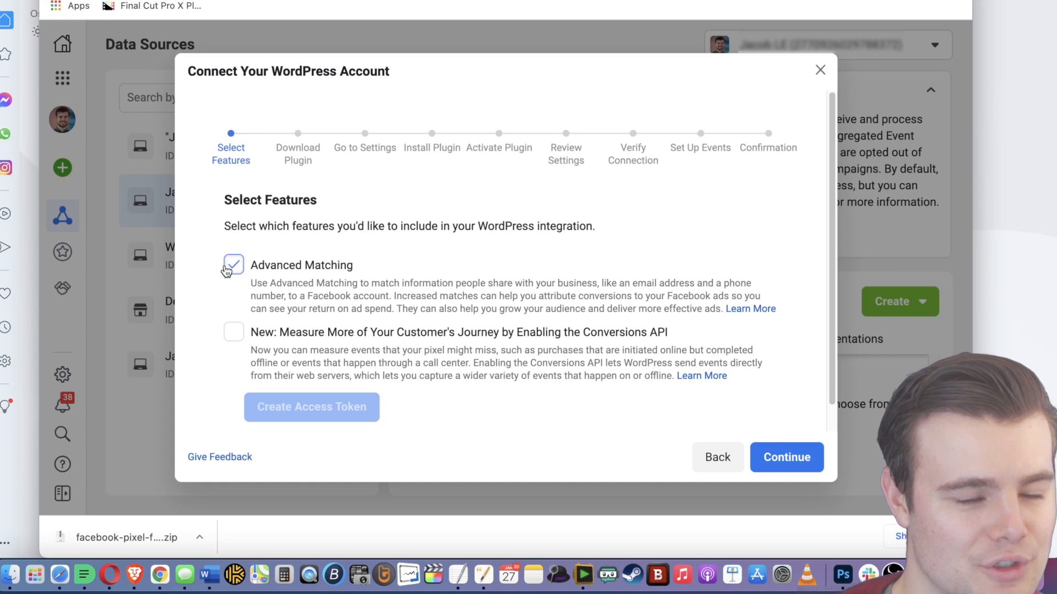
click(233, 336)
click(289, 416)
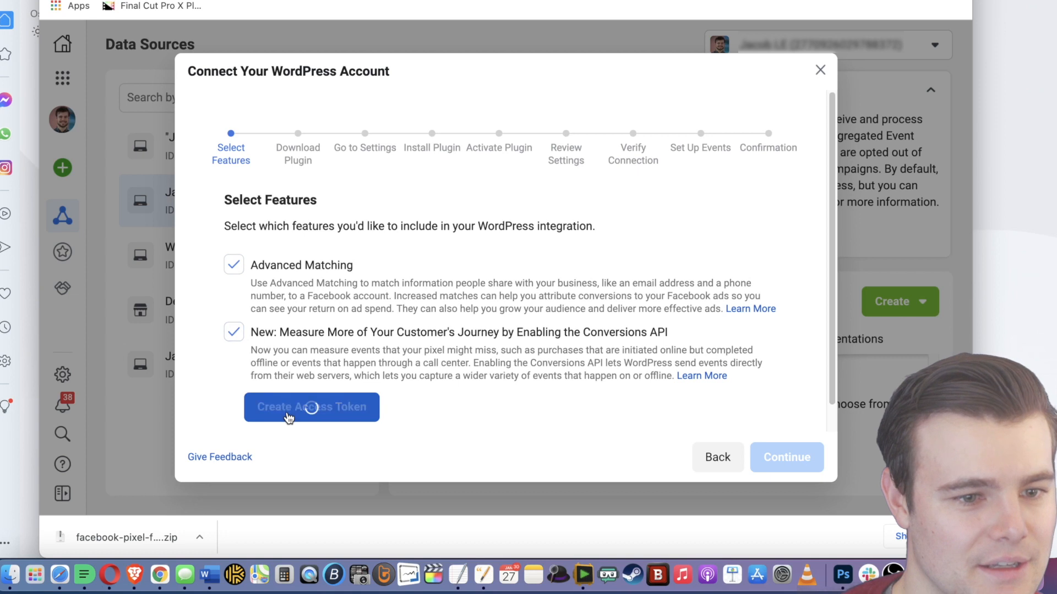
- Copy the generated access token and paste it below the pixel ID in the text document
scroll(425, 358, down, 3)
click(424, 358)
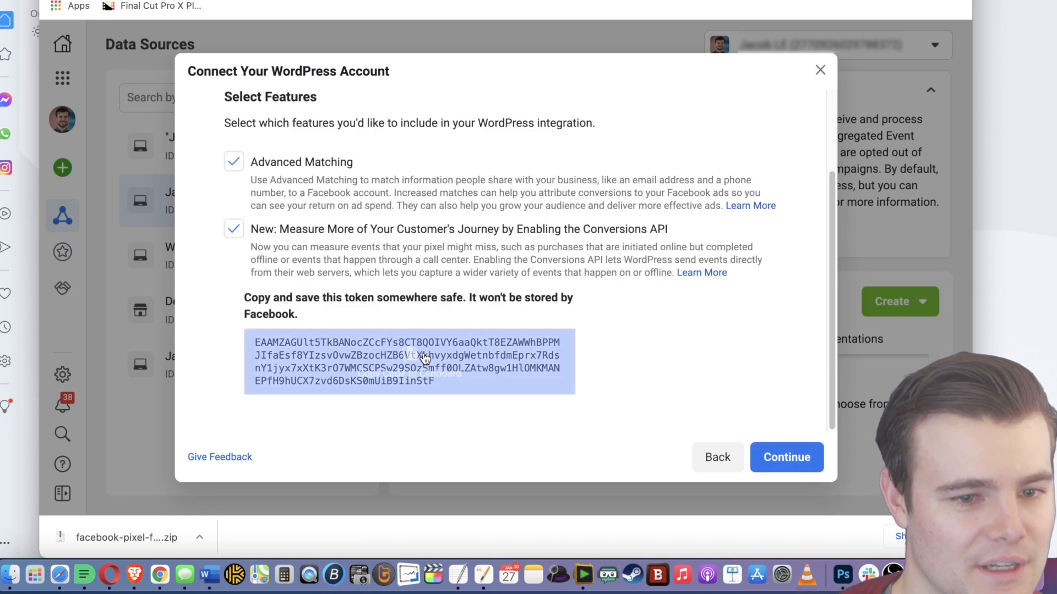
click(441, 368)
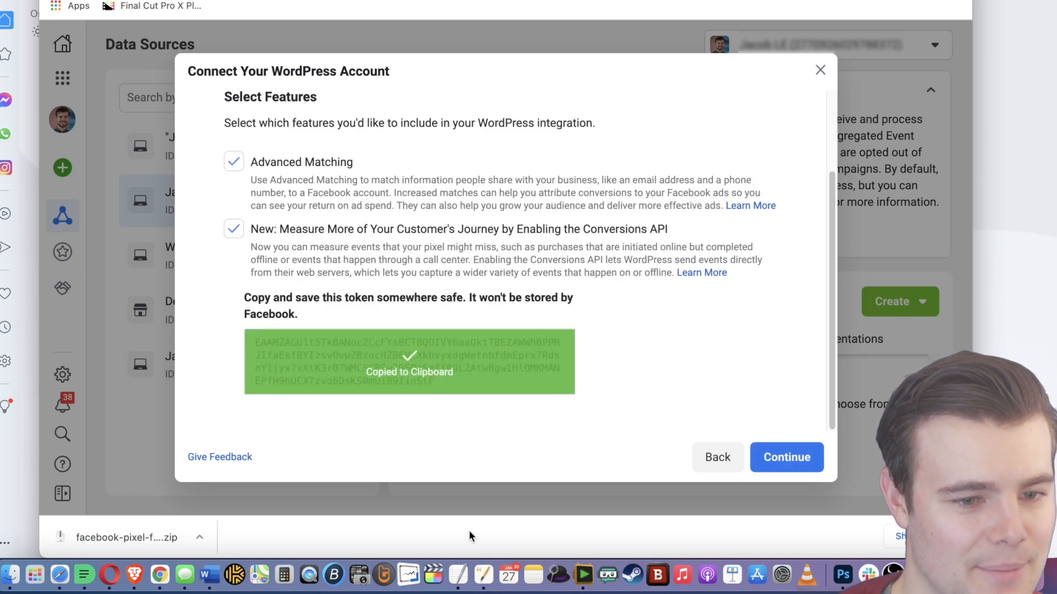
click(458, 574)
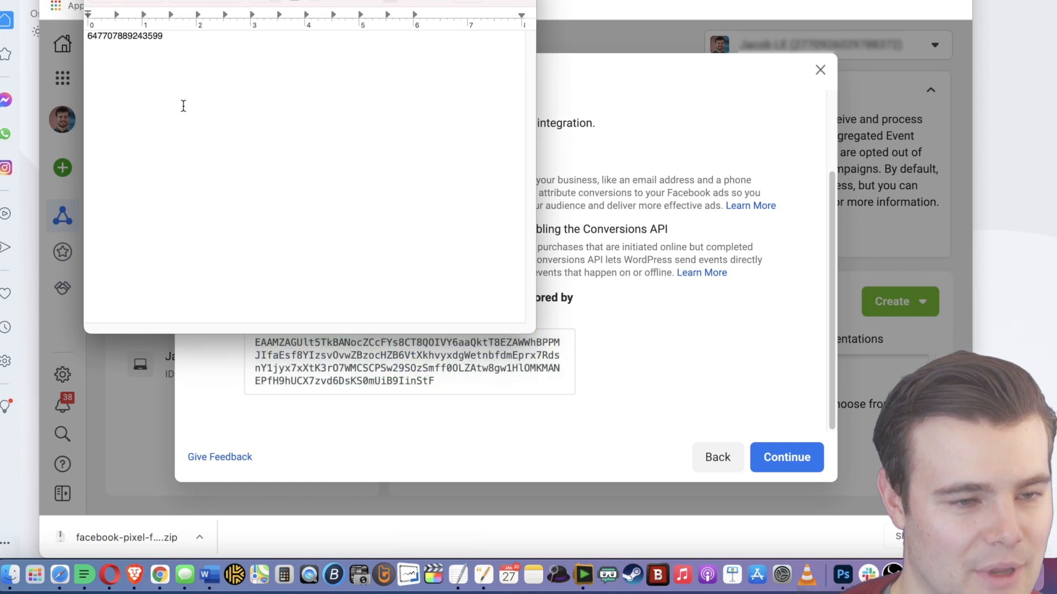
key(super+v)
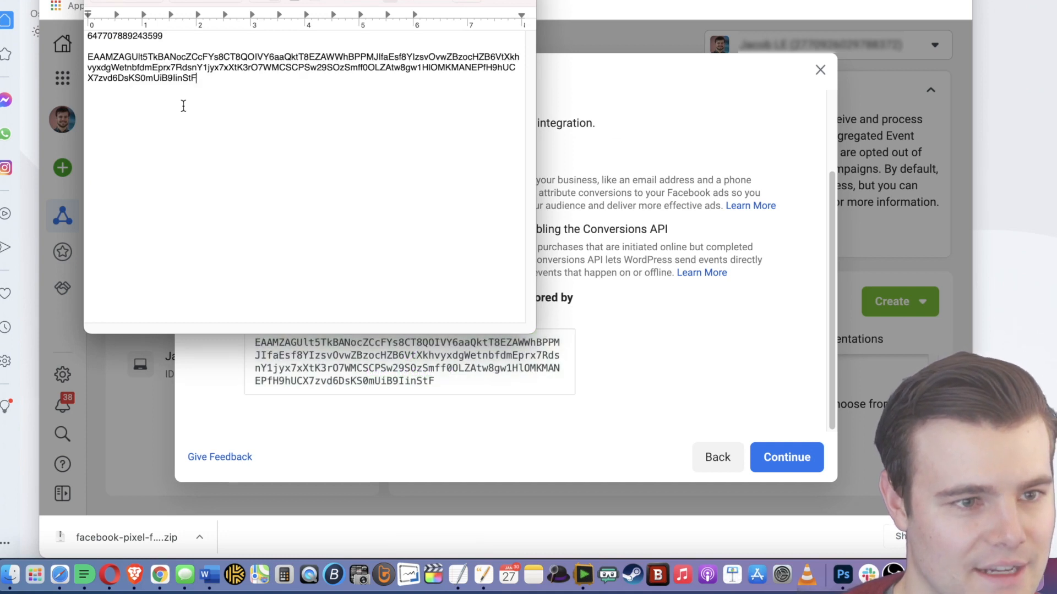
- Return to the WordPress connection setup, continue to the plugin download and download the Facebook Pixel extension zip file
click(735, 318)
click(784, 457)
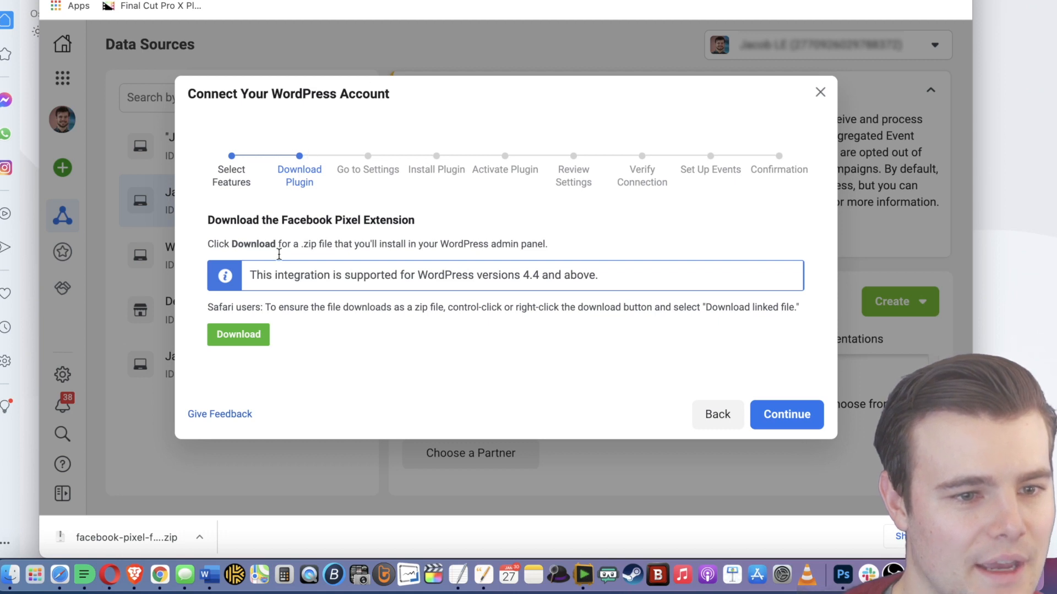
click(252, 333)
click(259, 337)
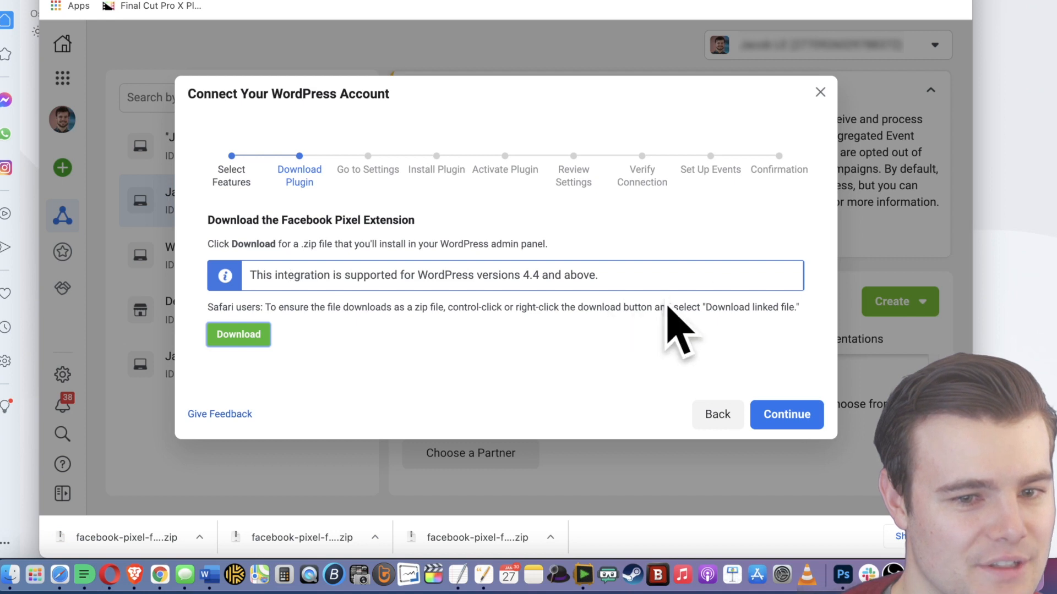
right_click(242, 338)
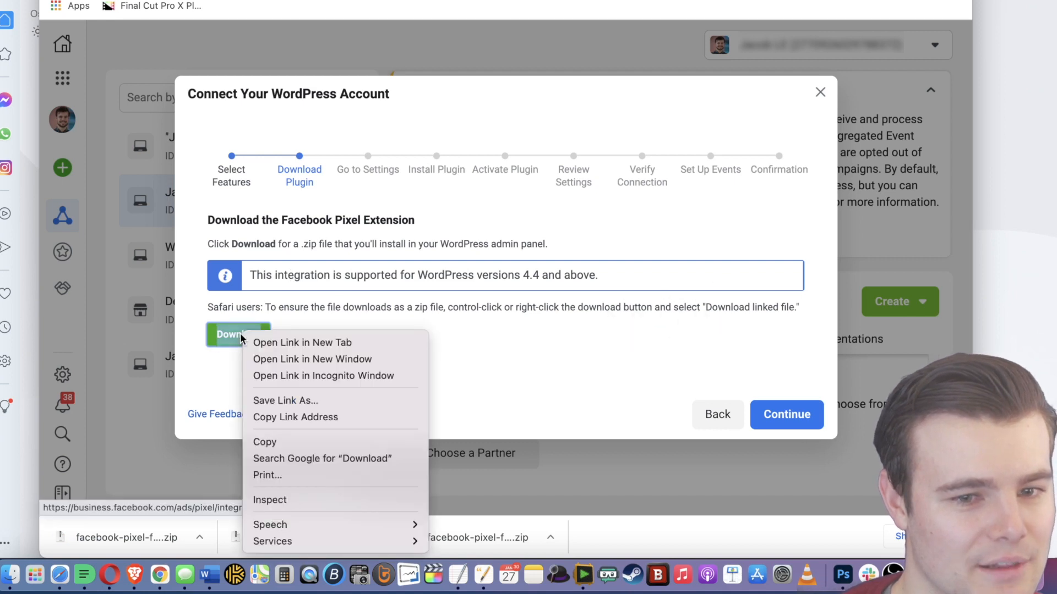
click(484, 344)
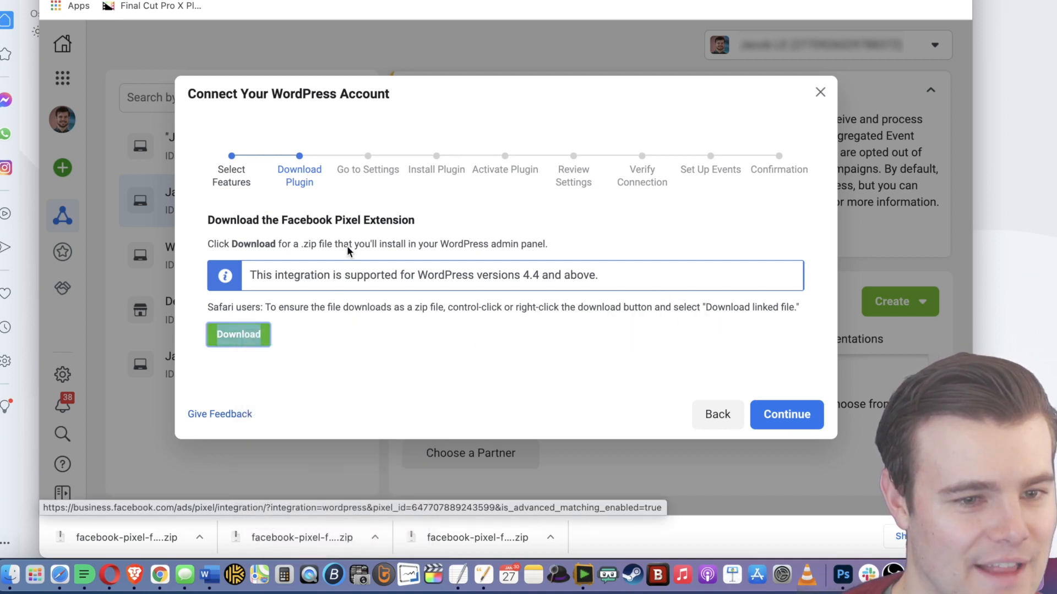
- Advance the WordPress connection setup through the plugin installation and activation instructions to Review Settings
click(776, 417)
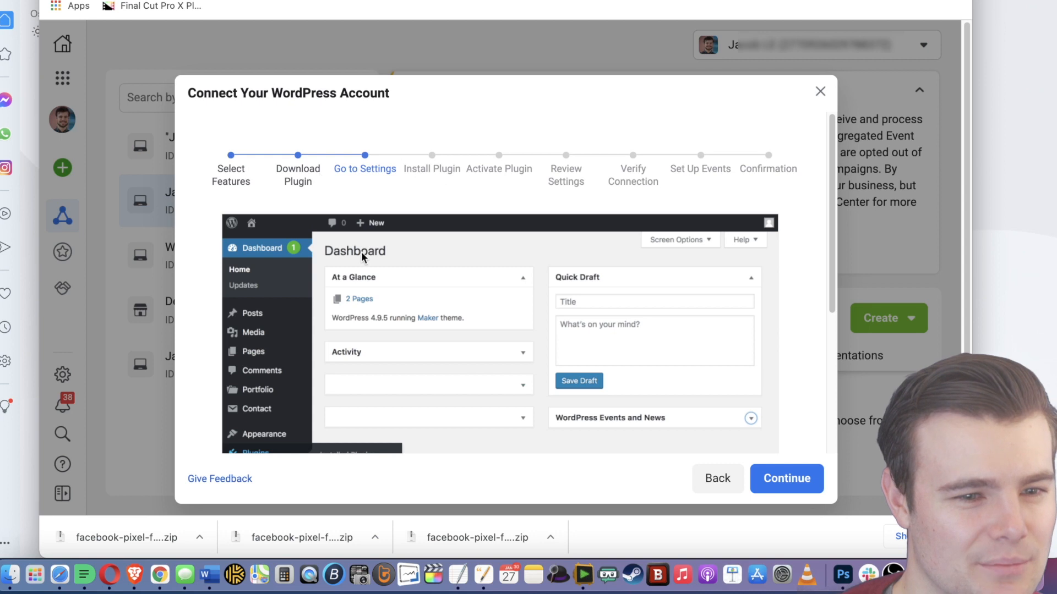
click(786, 481)
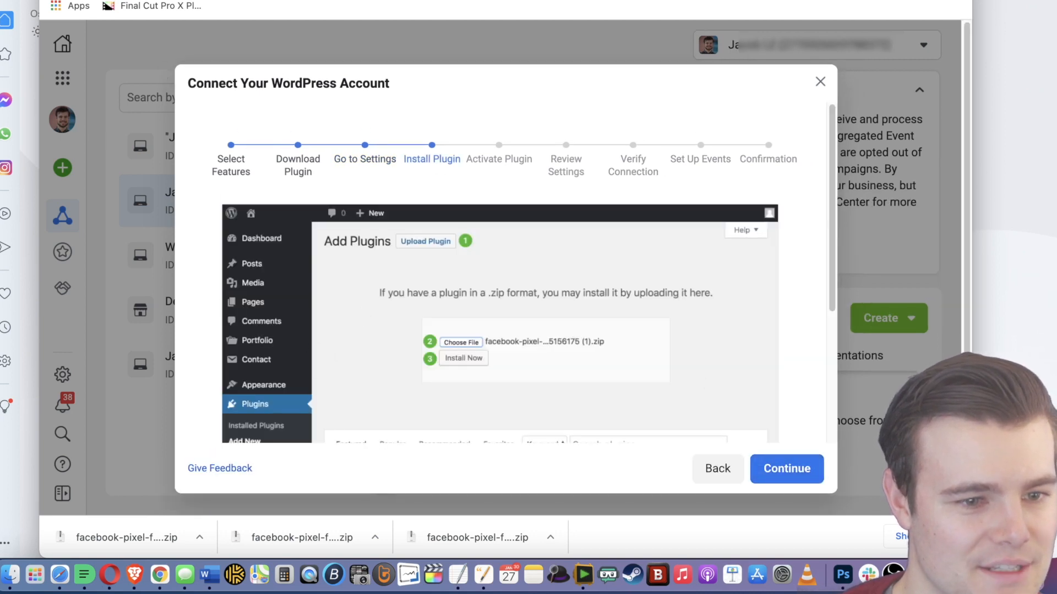
click(814, 471)
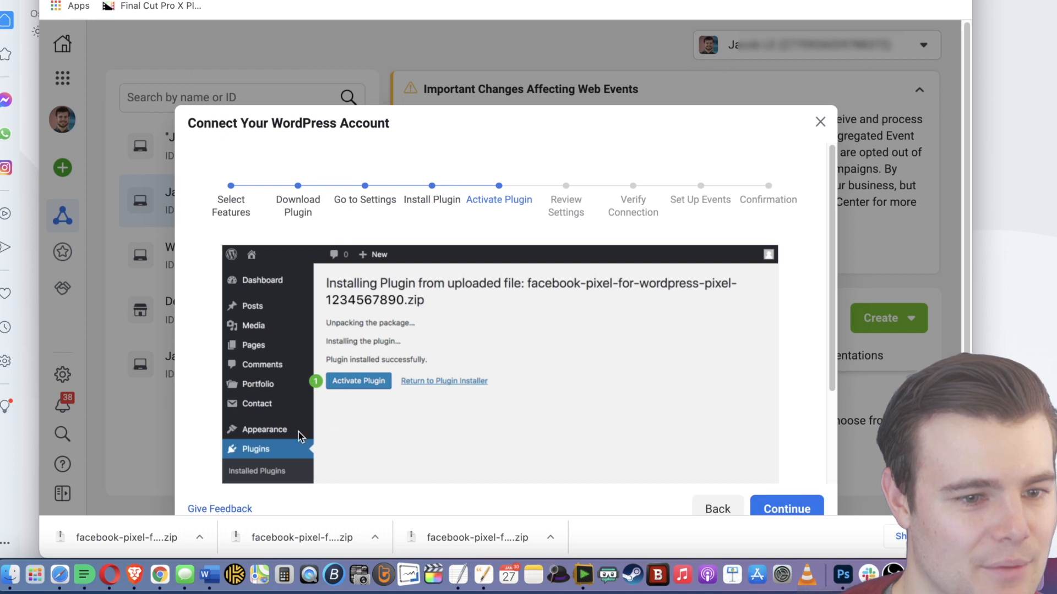
click(784, 506)
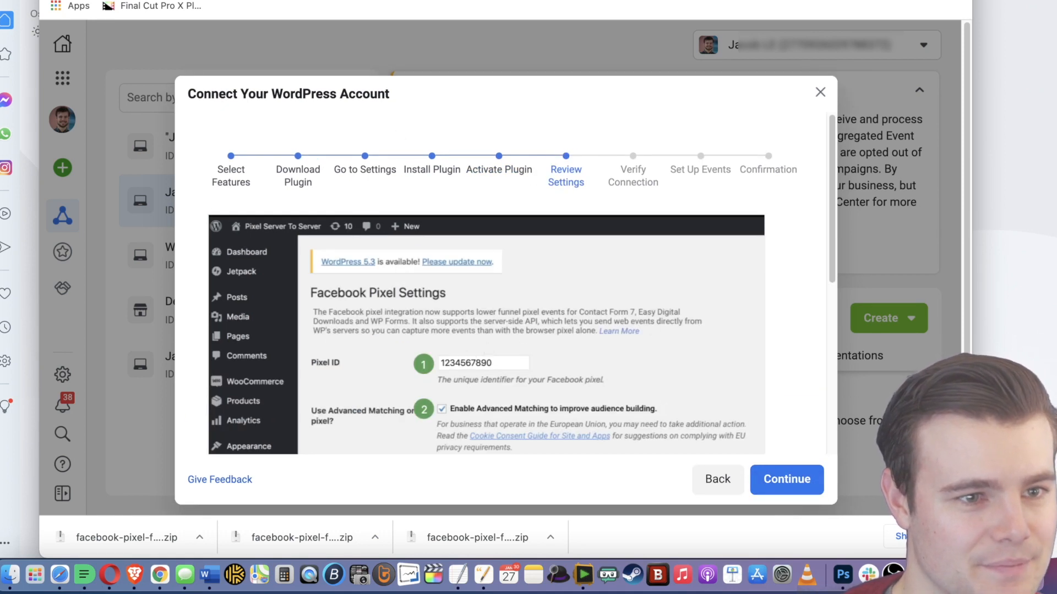
scroll(440, 282, down, 3)
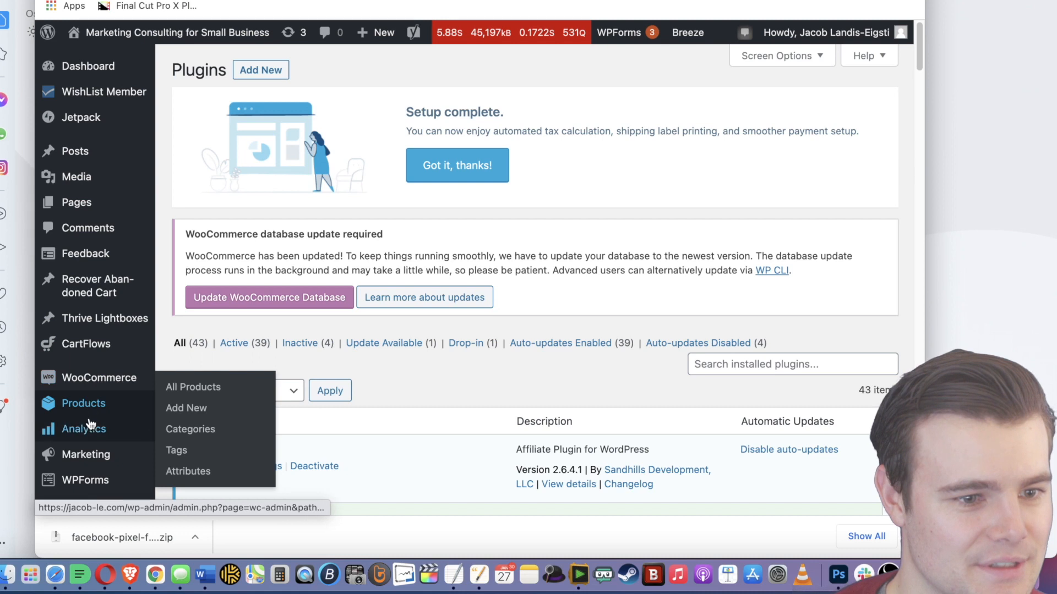
- Open the plugin upload form on WordPress's Add Plugins page
scroll(90, 428, down, 2)
scroll(89, 428, down, 3)
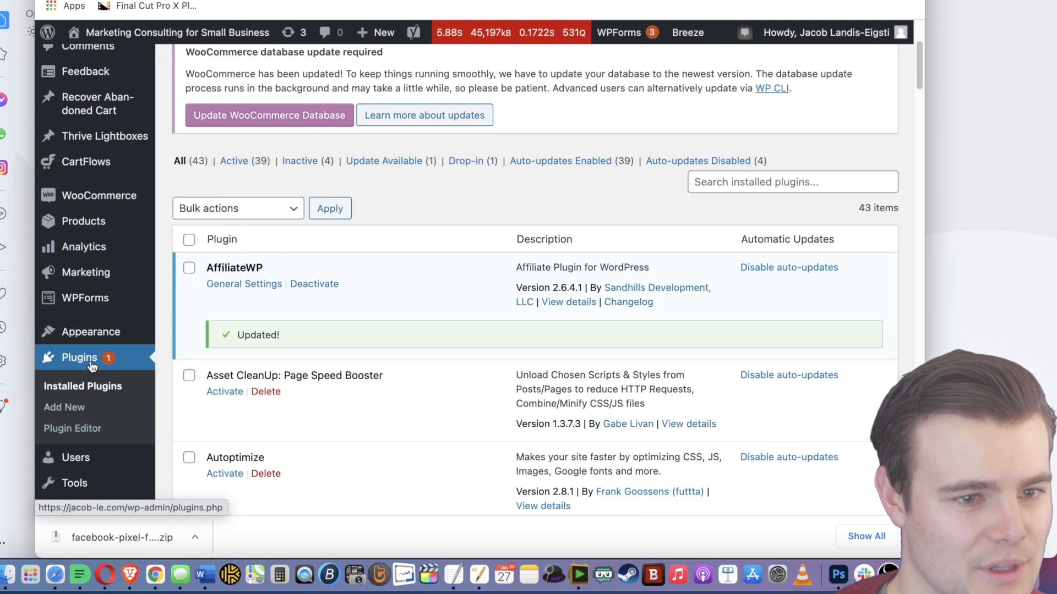
scroll(299, 187, up, 5)
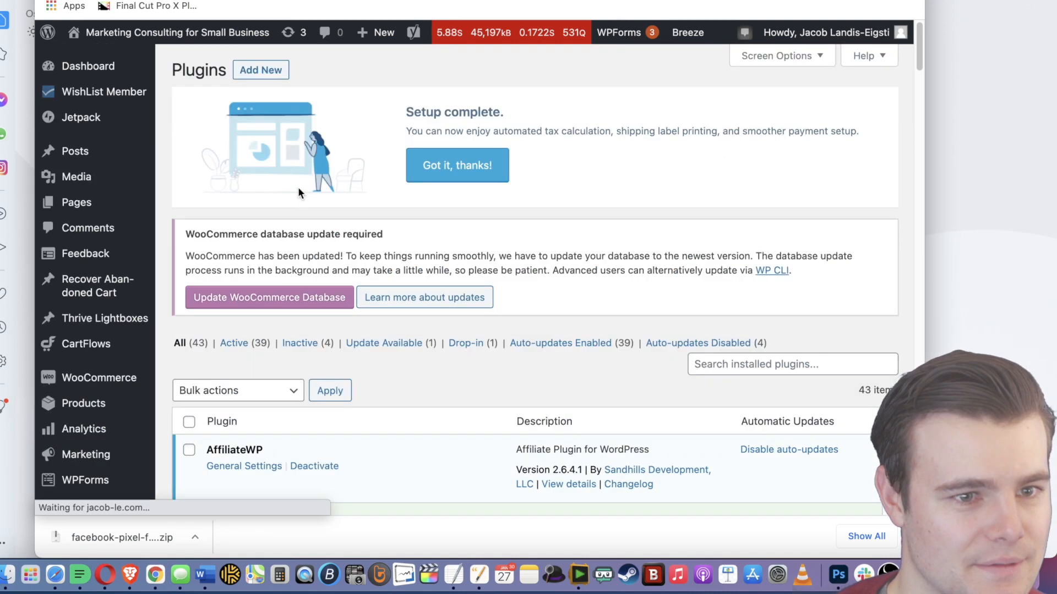
click(260, 75)
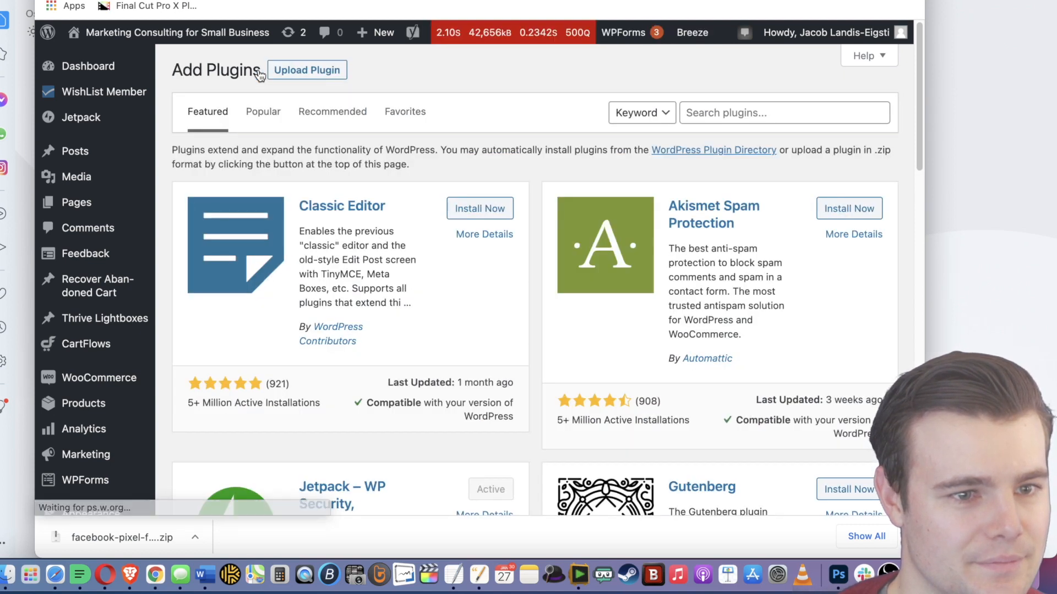
click(296, 72)
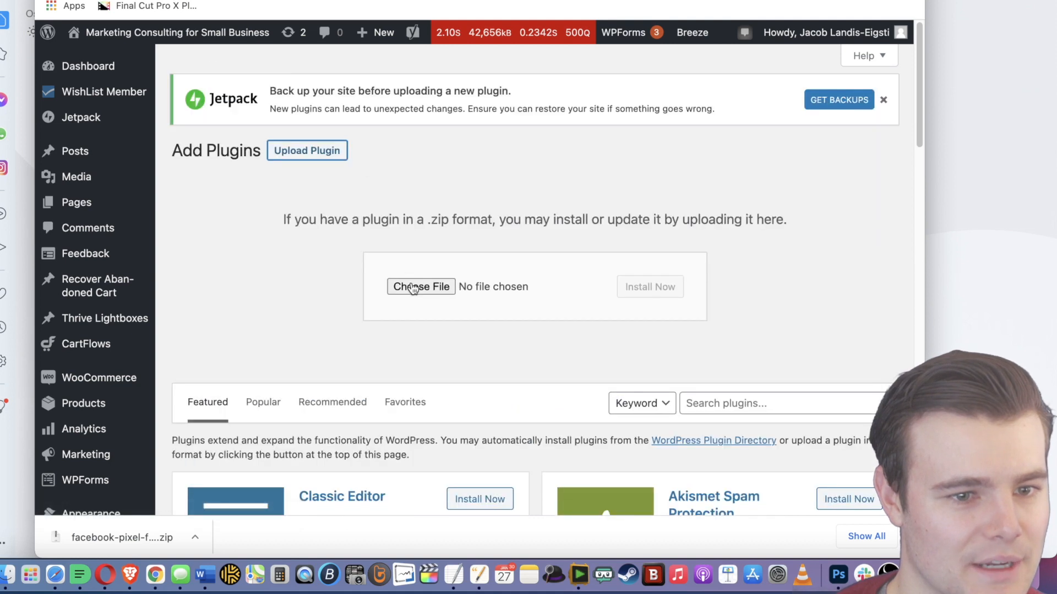
- Upload the Facebook Pixel zip file from the Downloads folder, then install and activate the plugin
click(411, 287)
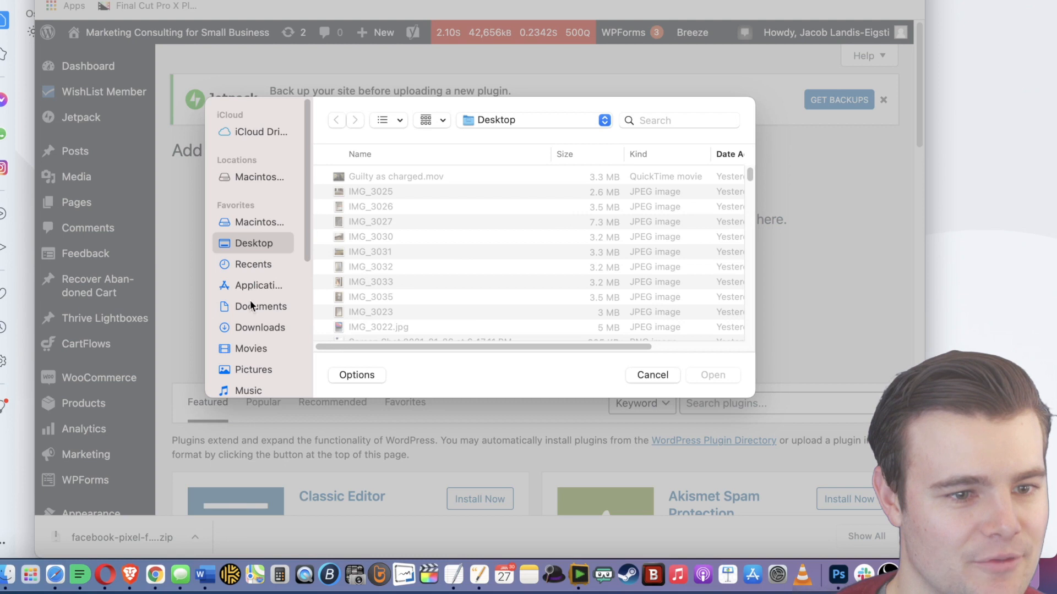
click(253, 327)
click(378, 177)
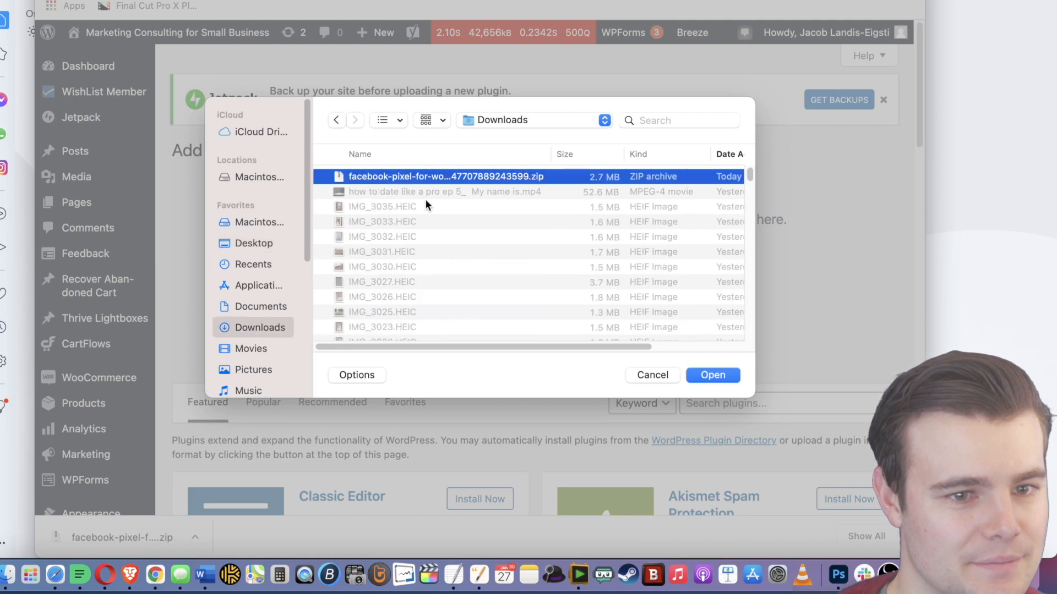
click(708, 374)
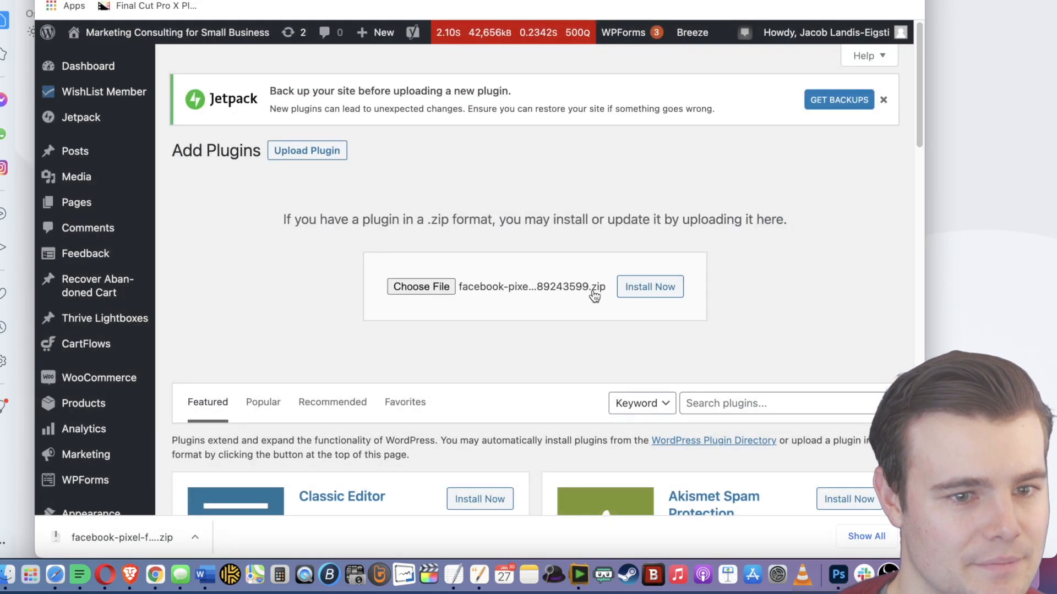
click(658, 290)
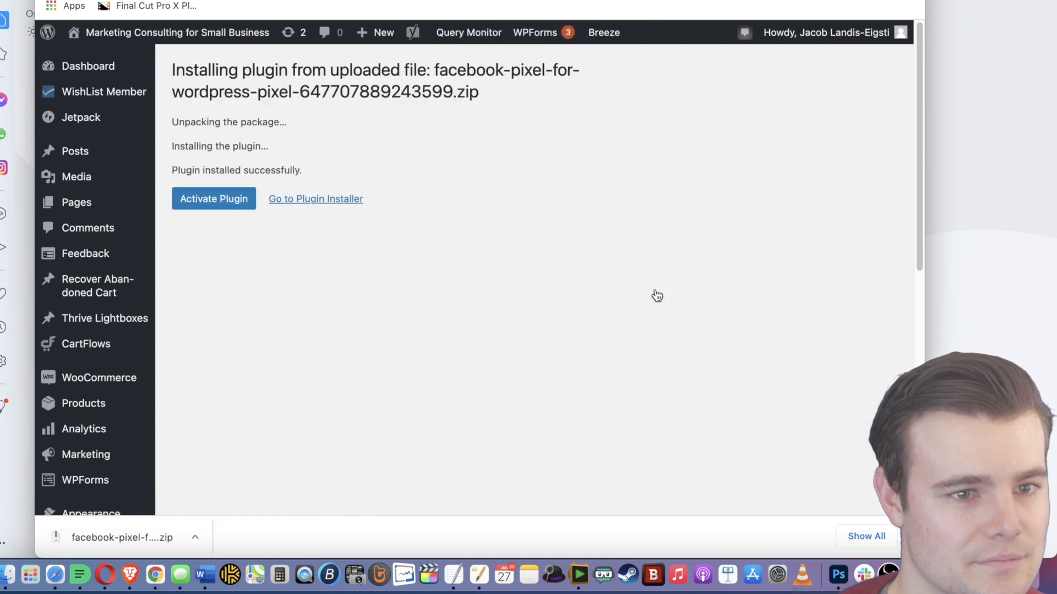
click(204, 208)
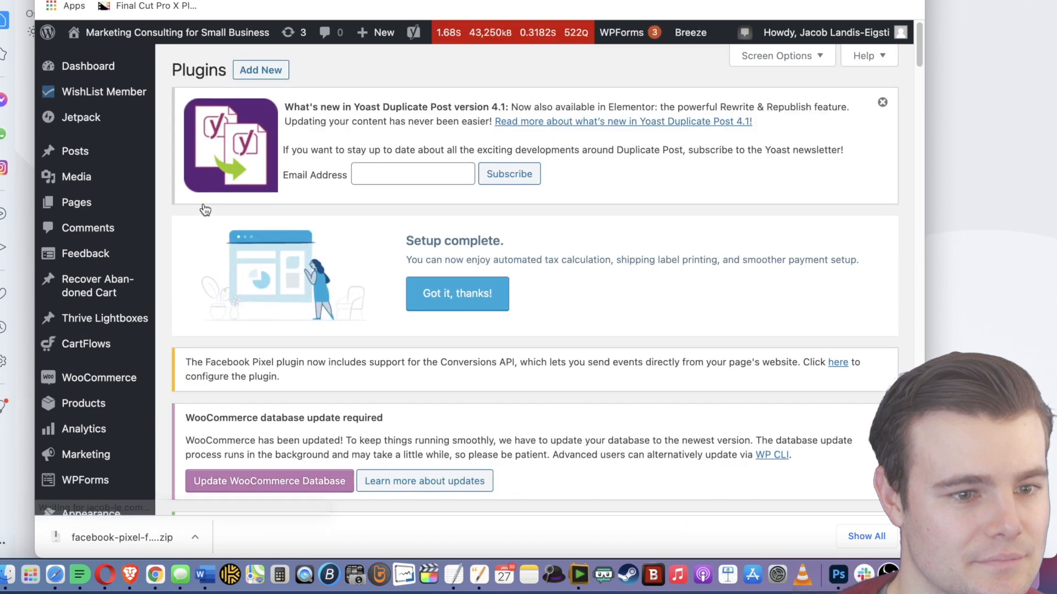
- Open the Facebook Pixel plugin's settings from its configuration notice on the Plugins page
scroll(226, 256, down, 3)
scroll(226, 255, down, 1)
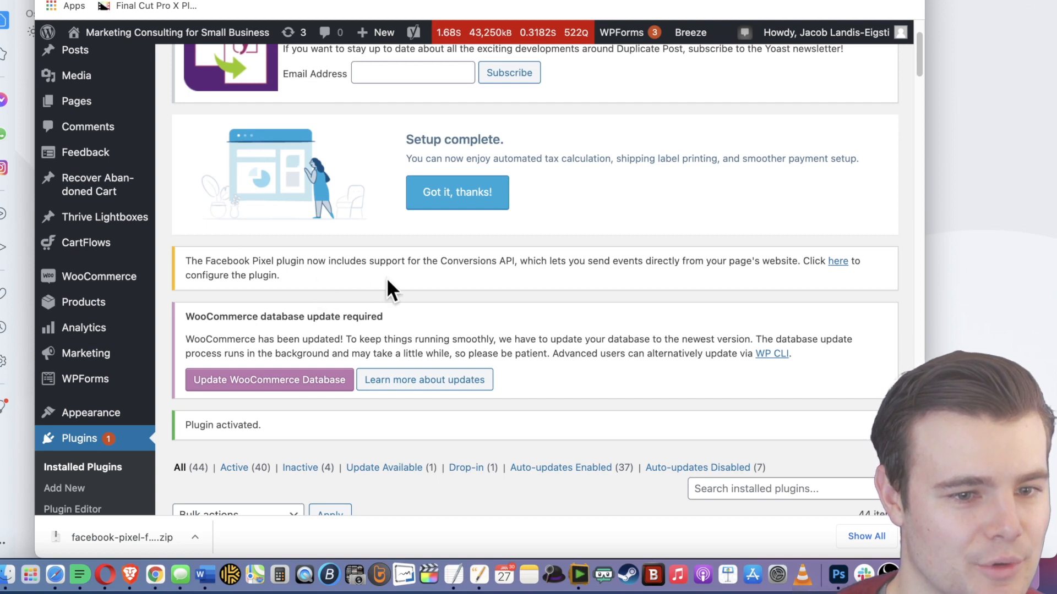
click(835, 263)
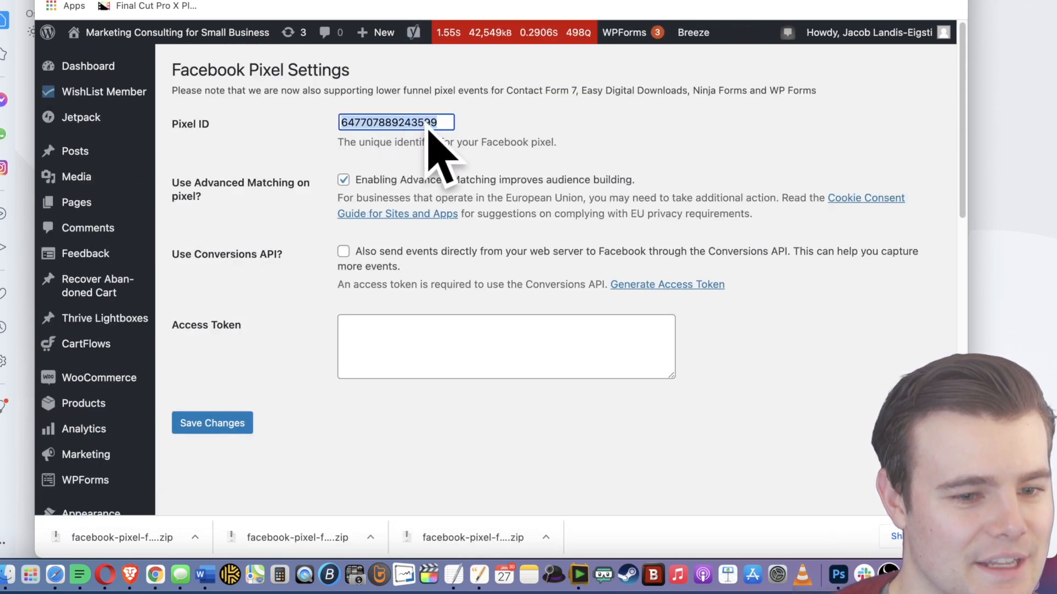
- Copy the pixel ID from the text document into the plugin's Pixel ID field and enable Use Conversions API
click(455, 579)
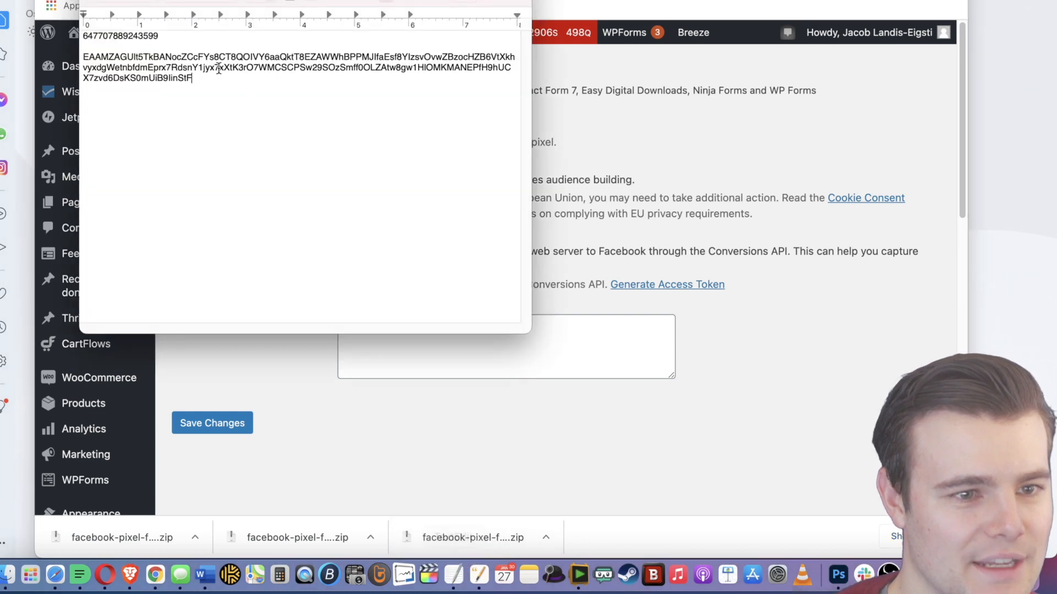
triple_click(187, 36)
key(super+c)
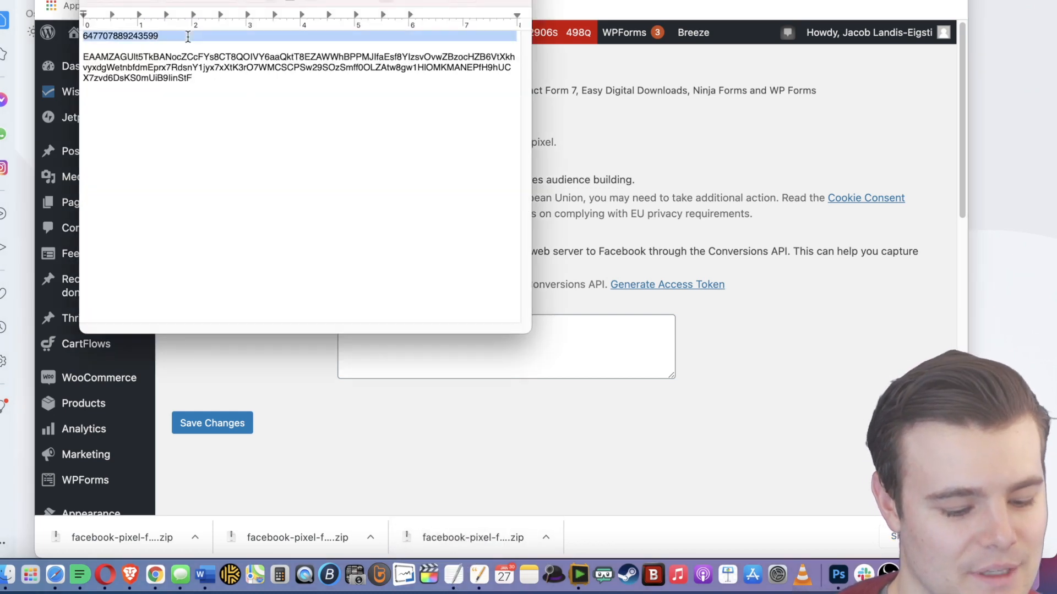
click(679, 190)
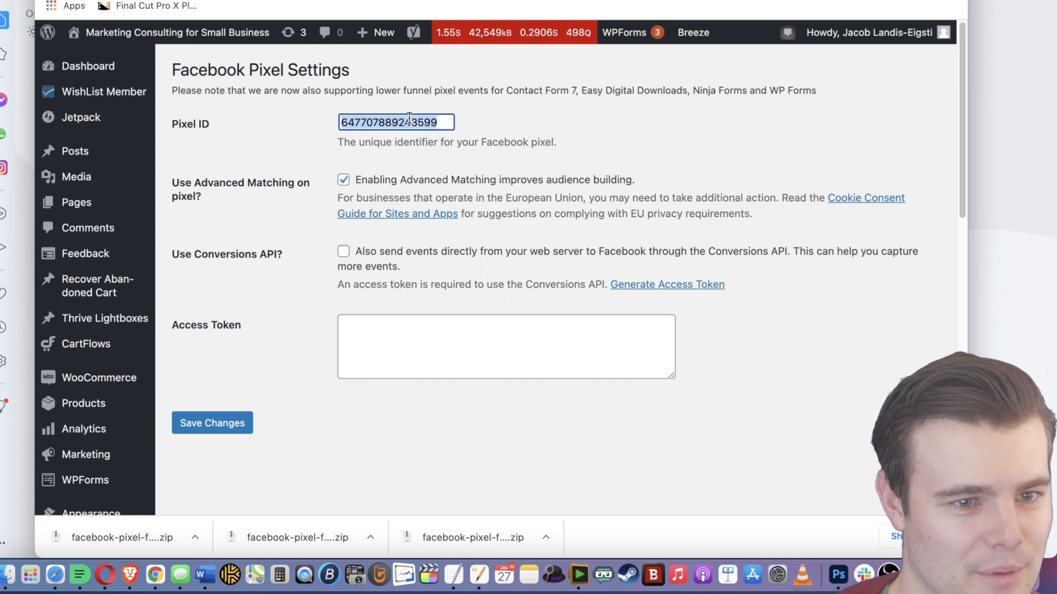
key(super+v)
click(527, 113)
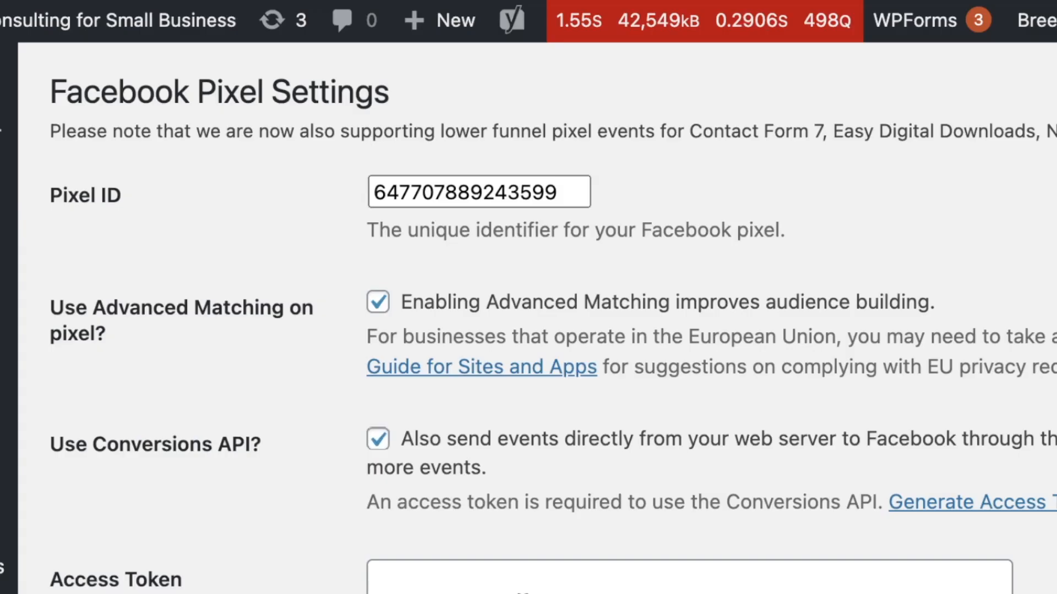
- Copy the access token from the text document into the plugin's Access Token field and save the settings
click(416, 345)
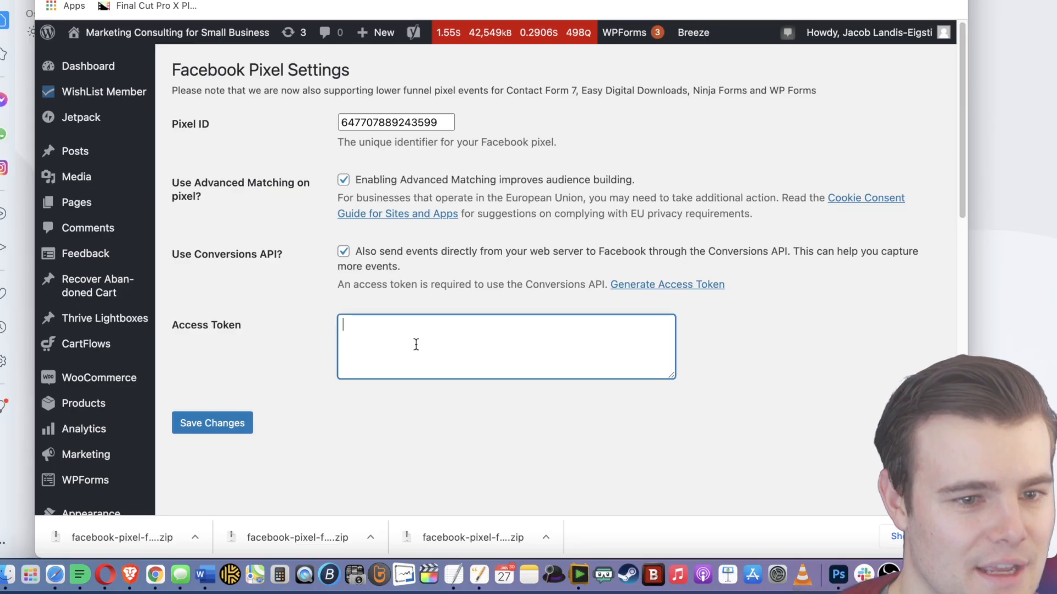
click(453, 574)
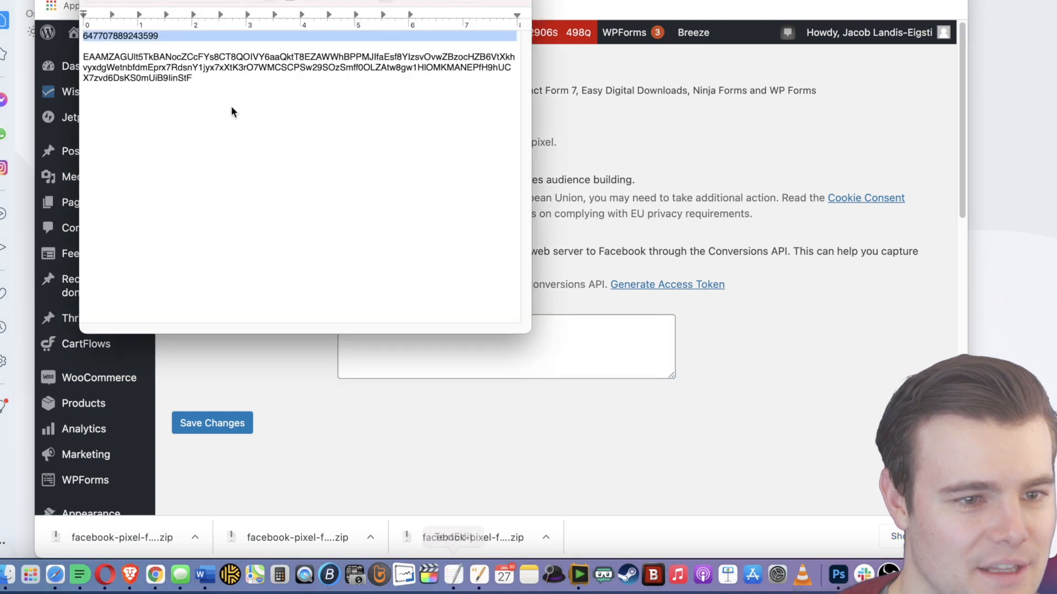
drag(193, 79, 71, 58)
key(super+c)
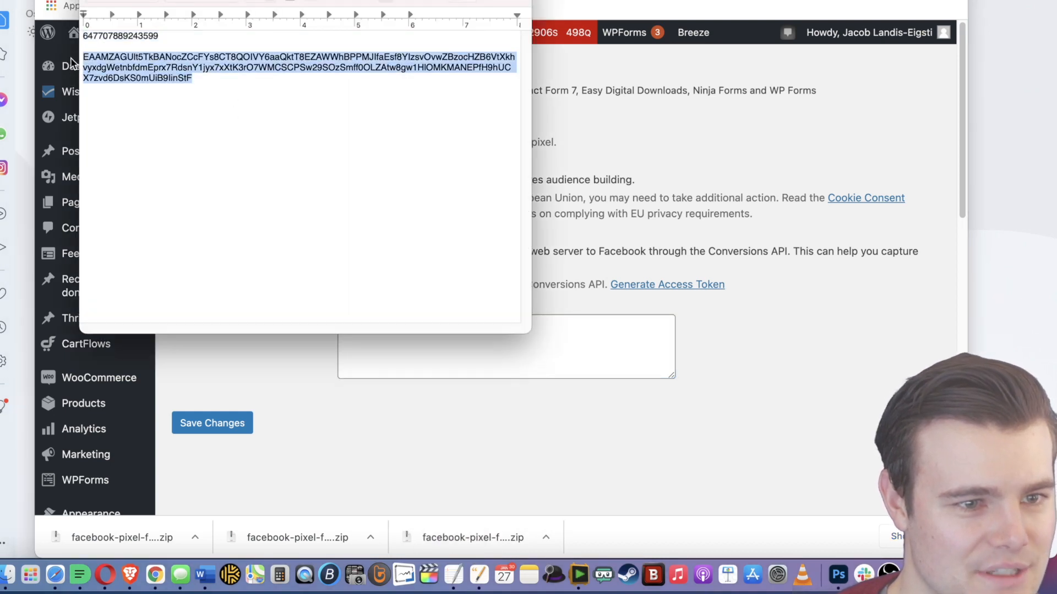
click(618, 357)
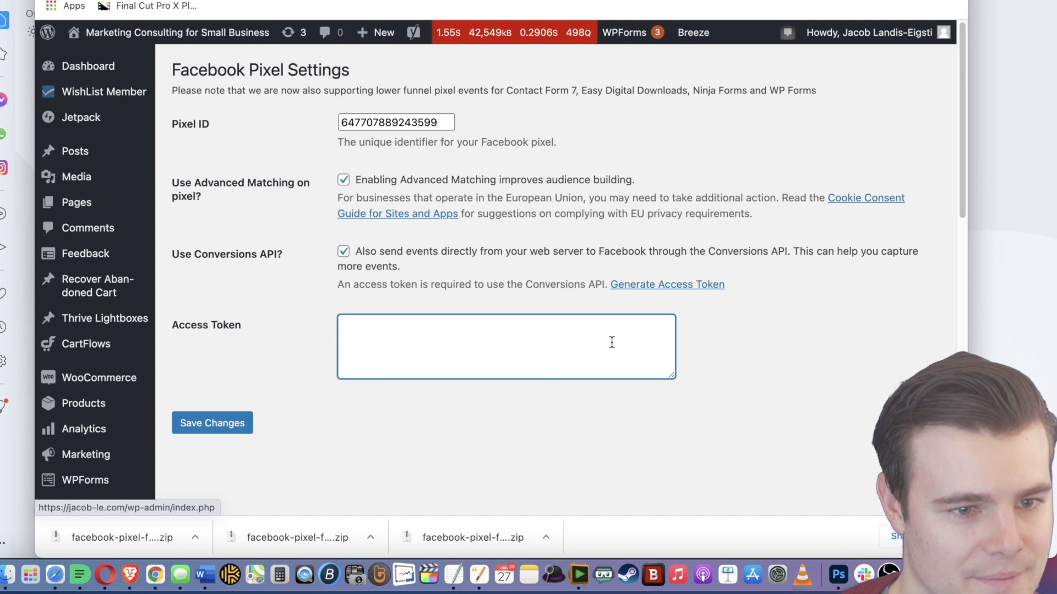
key(super+v)
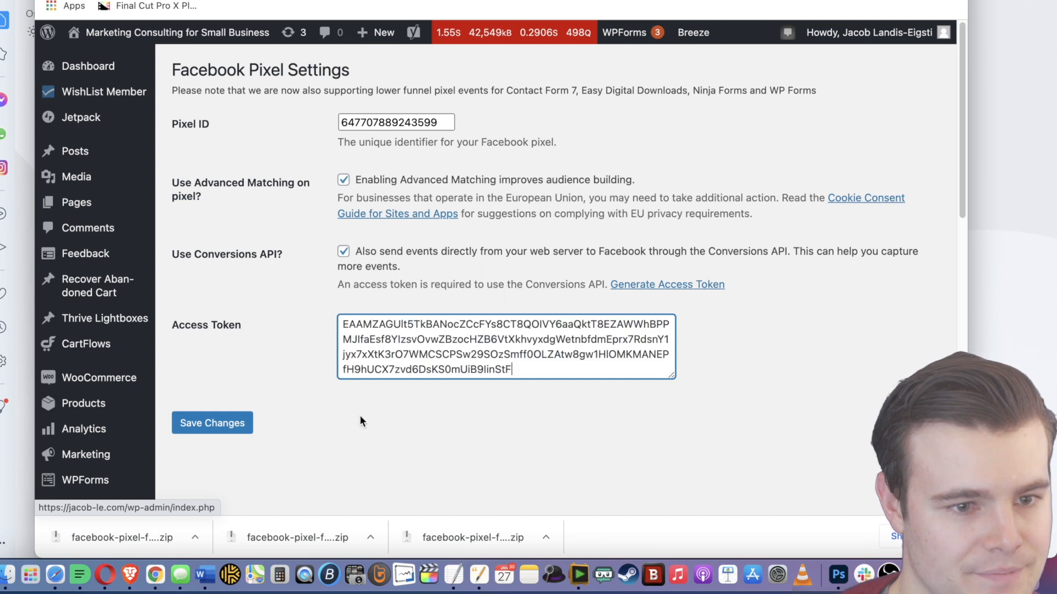
click(214, 429)
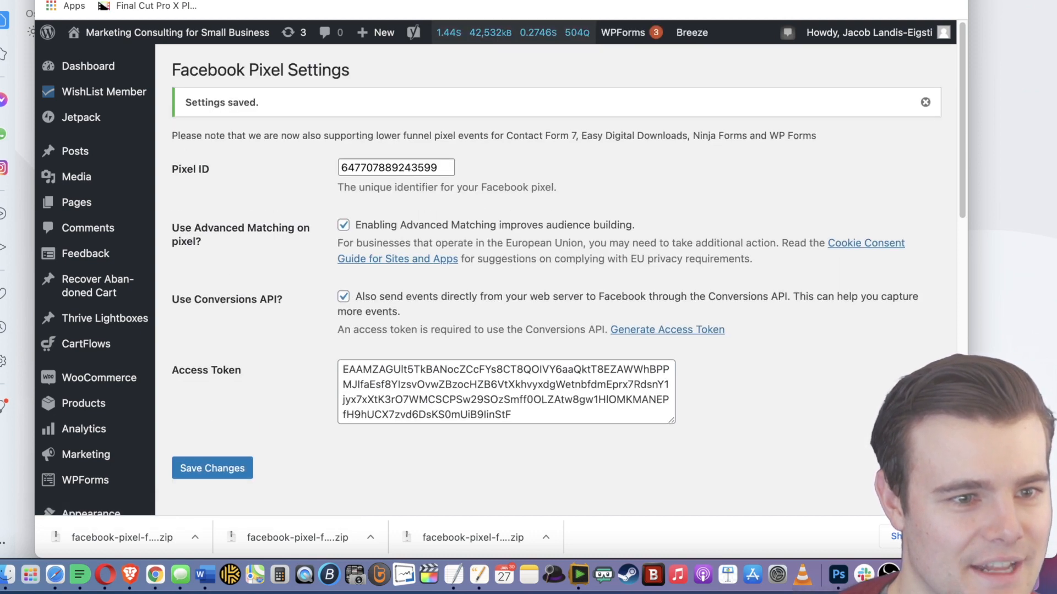
- Return to Facebook's WordPress connection setup, continue through Verify Connection and Set Up Events without adding events, and close the finished setup
click(484, 1)
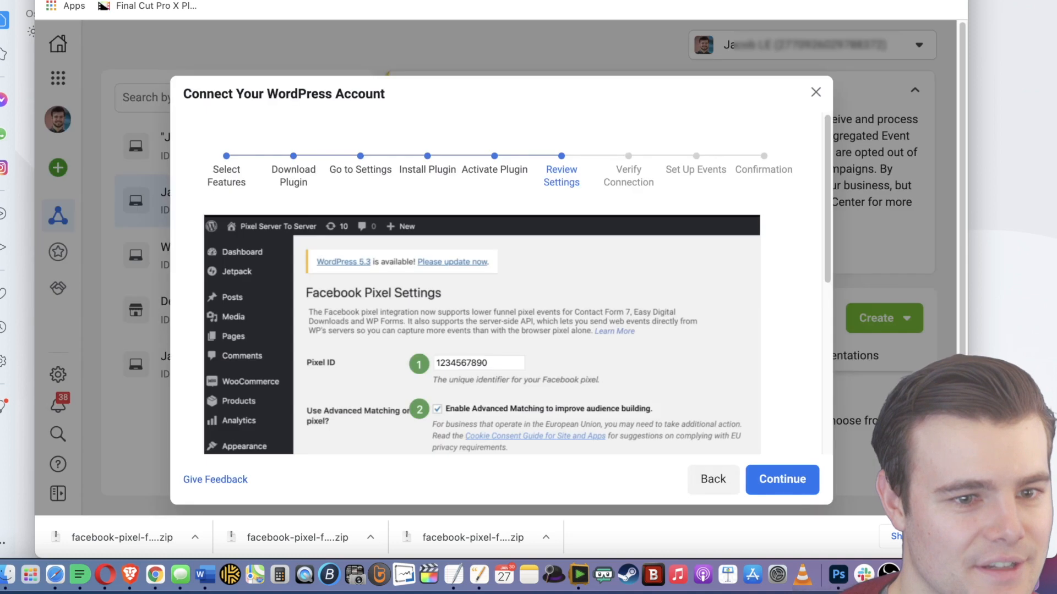
click(791, 481)
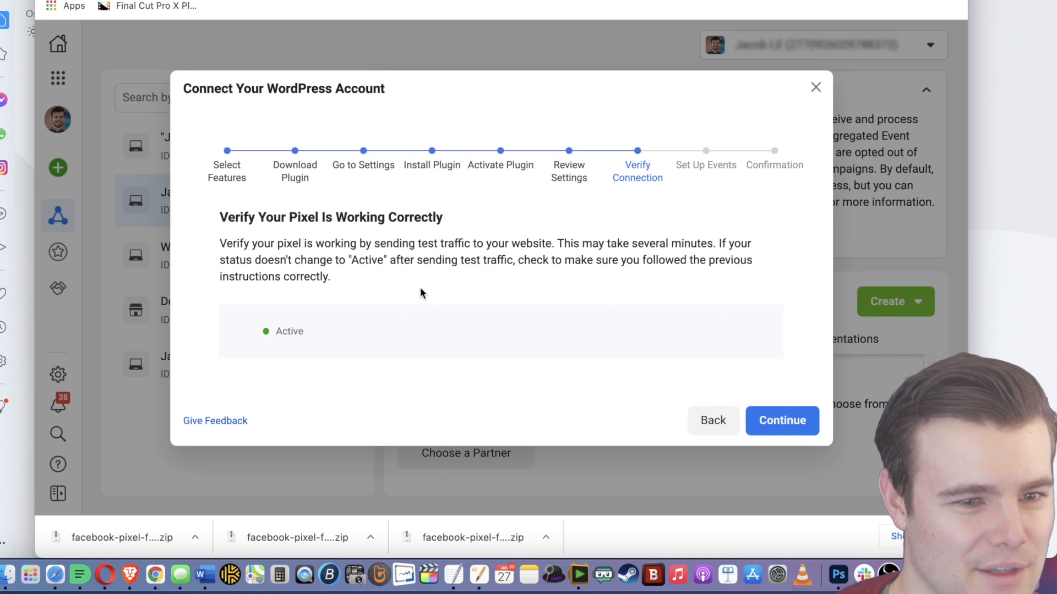
click(782, 433)
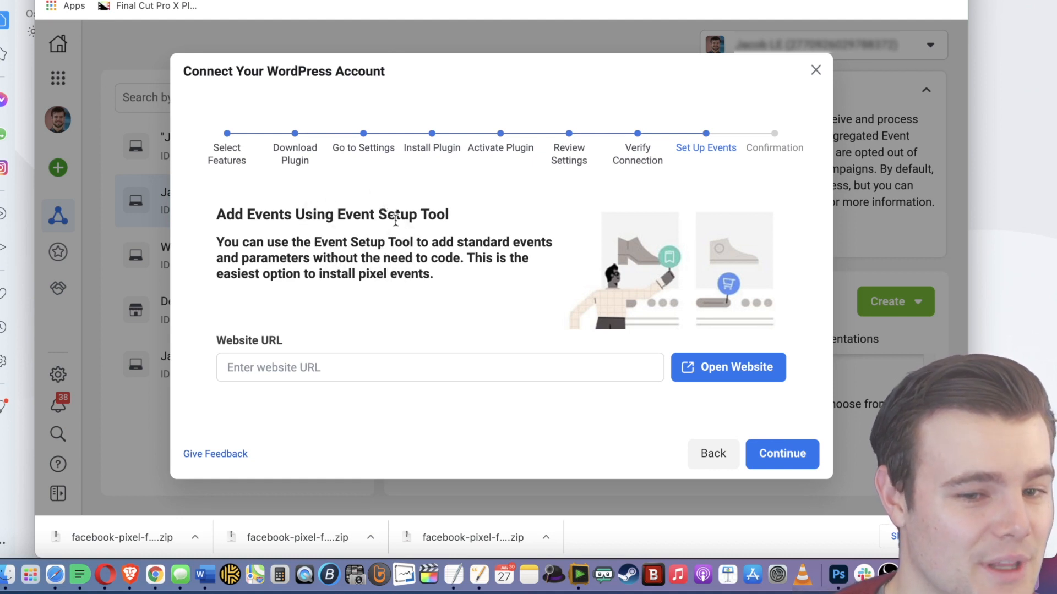
click(805, 455)
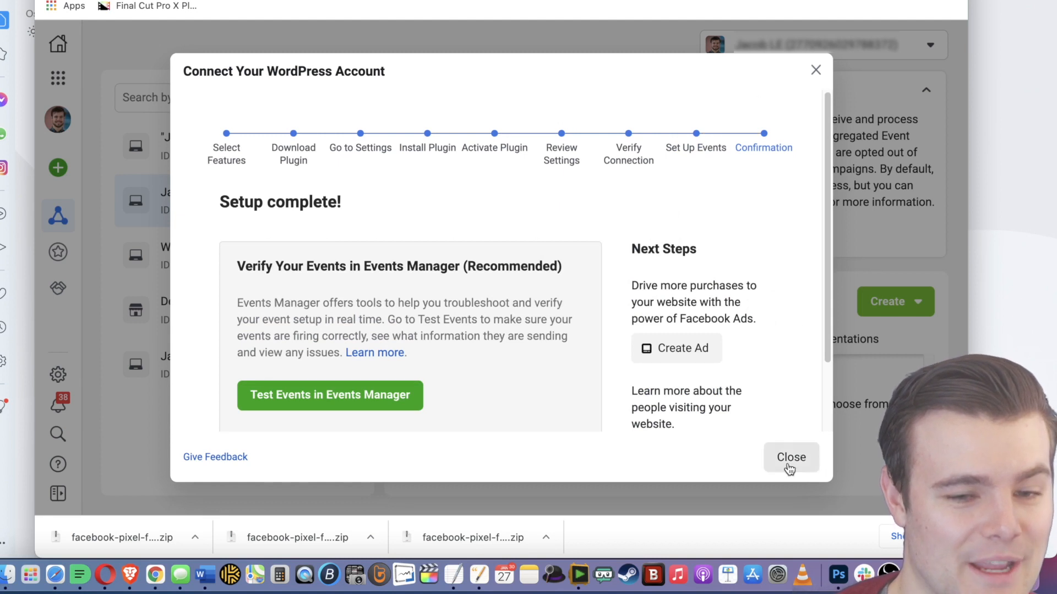
click(789, 462)
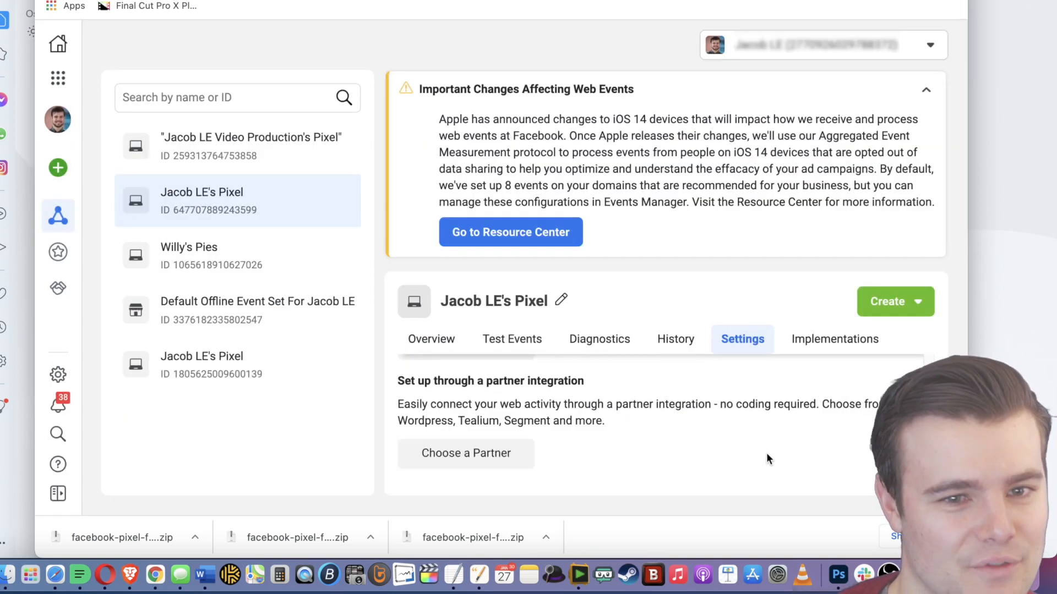